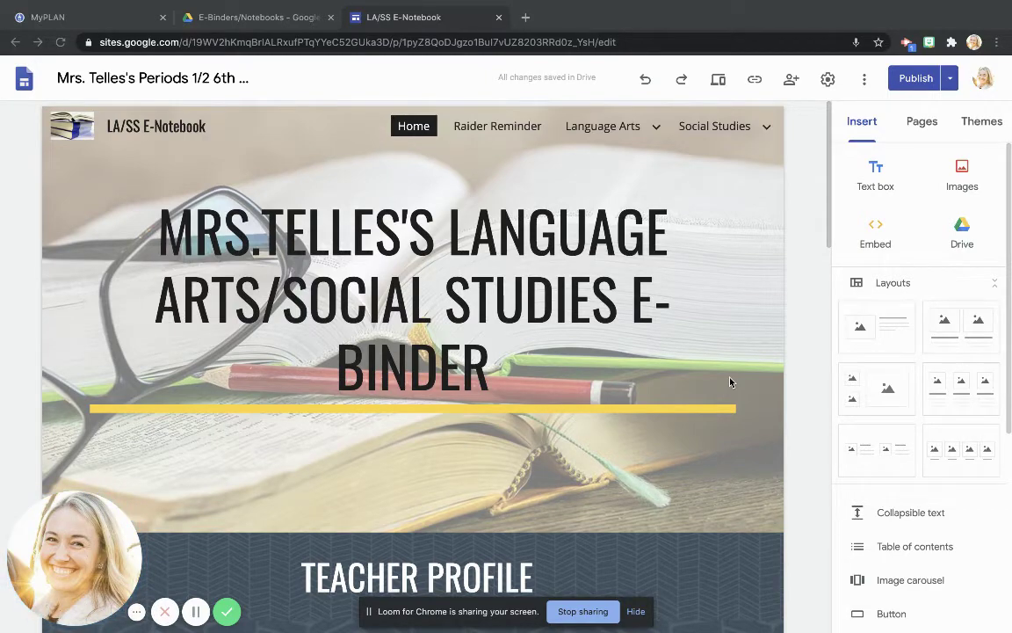
# Open the Chapter 1- Archaeology page from the Social Studies navigation dropdown.
pyautogui.scroll(-3, 729, 382)
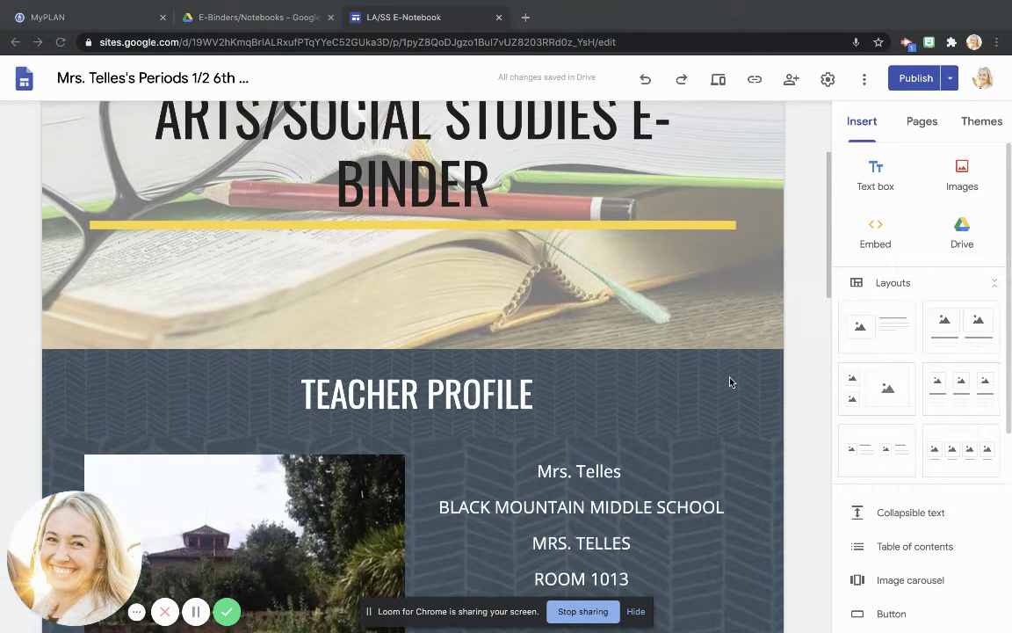
pyautogui.scroll(-1, 733, 356)
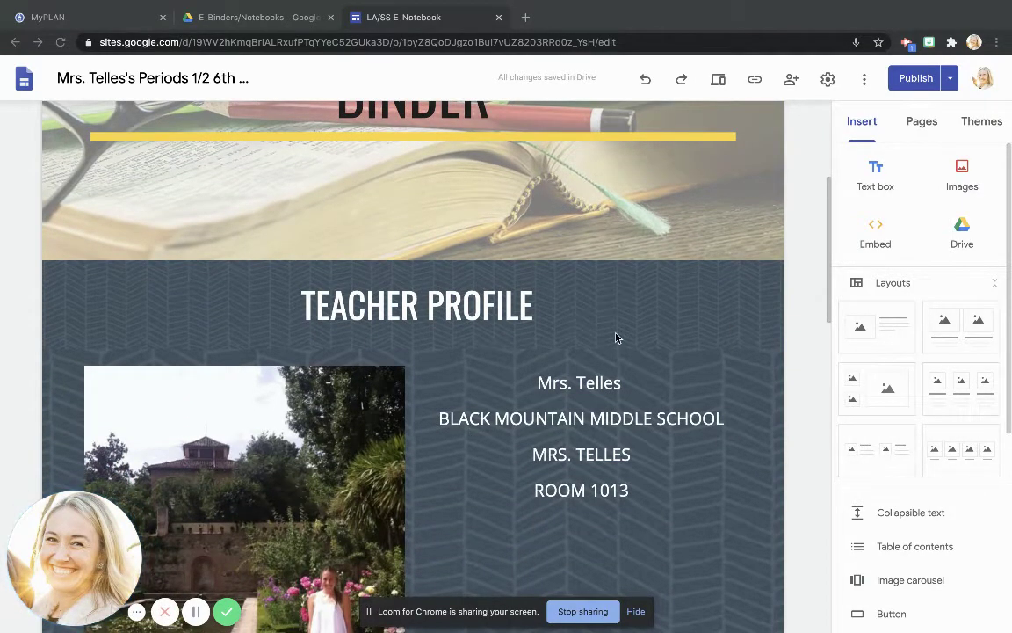
pyautogui.scroll(-5, 615, 338)
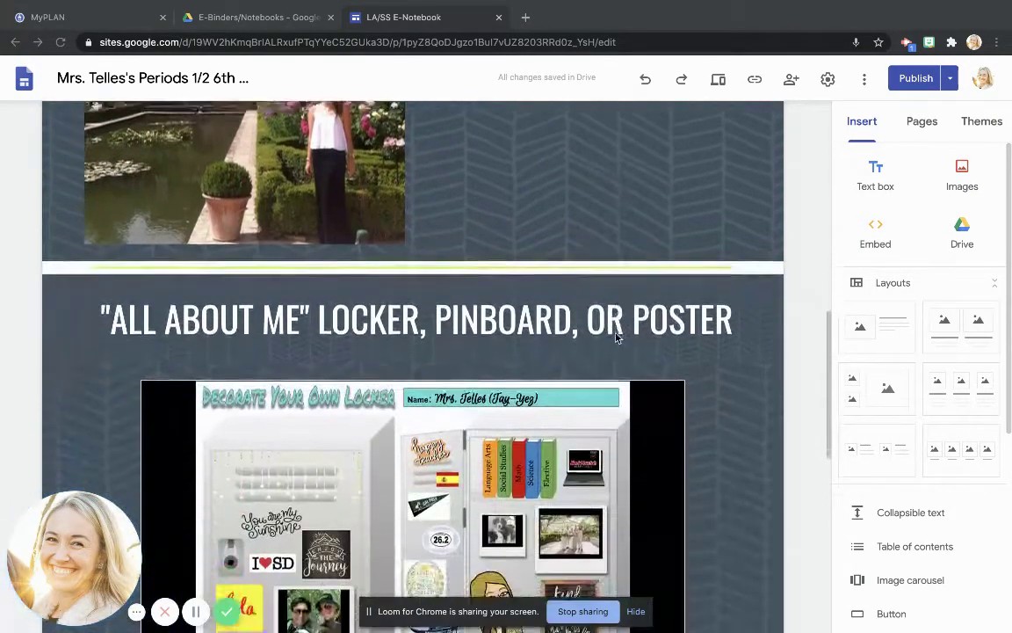
pyautogui.scroll(-2, 615, 337)
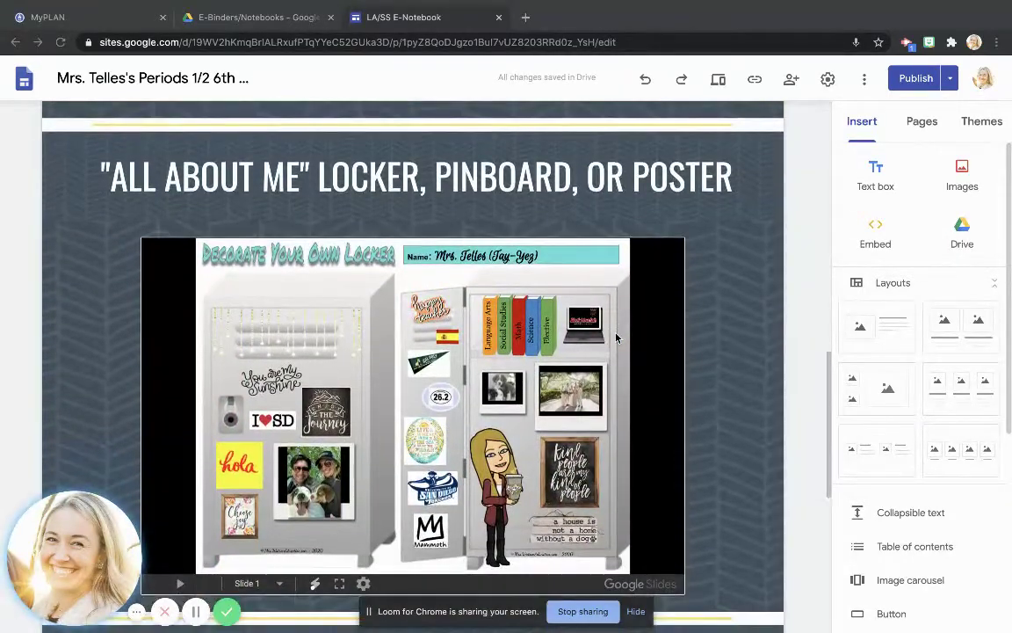
pyautogui.scroll(-4, 615, 337)
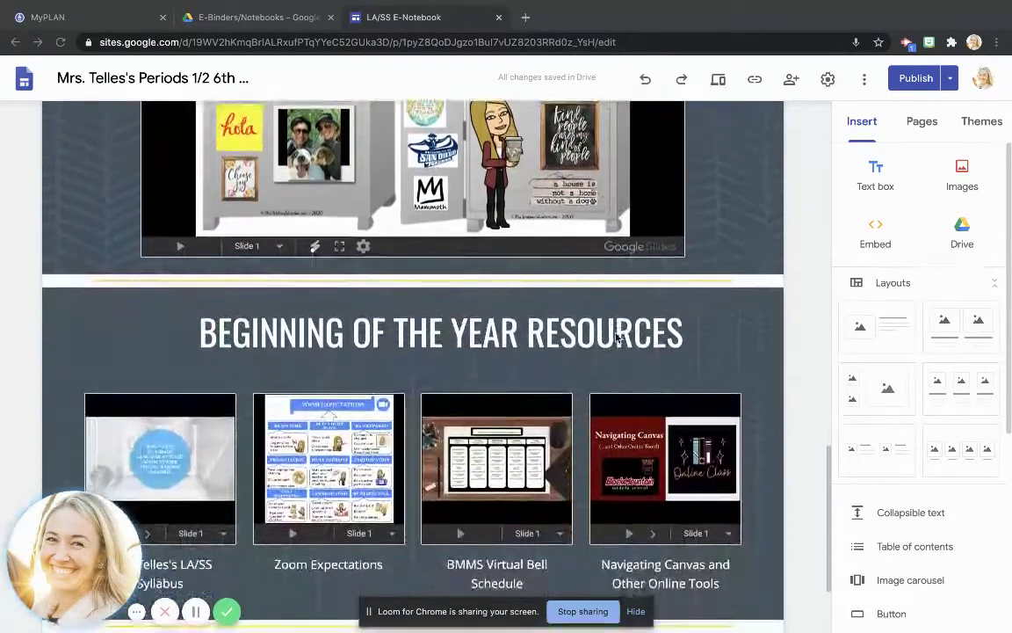
pyautogui.scroll(-1, 616, 337)
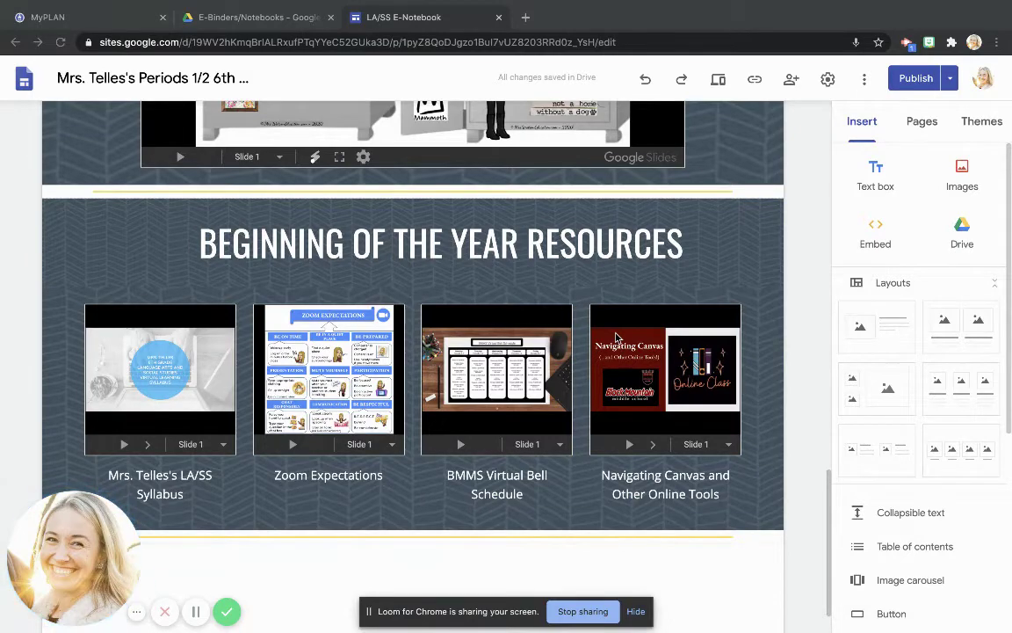
pyautogui.scroll(6, 616, 335)
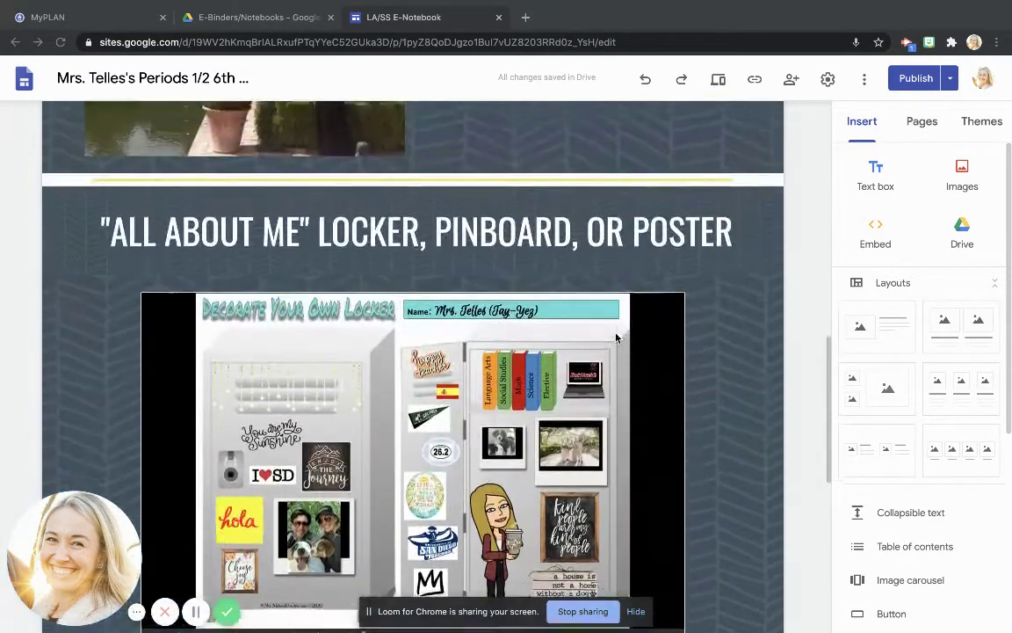
pyautogui.scroll(12, 616, 337)
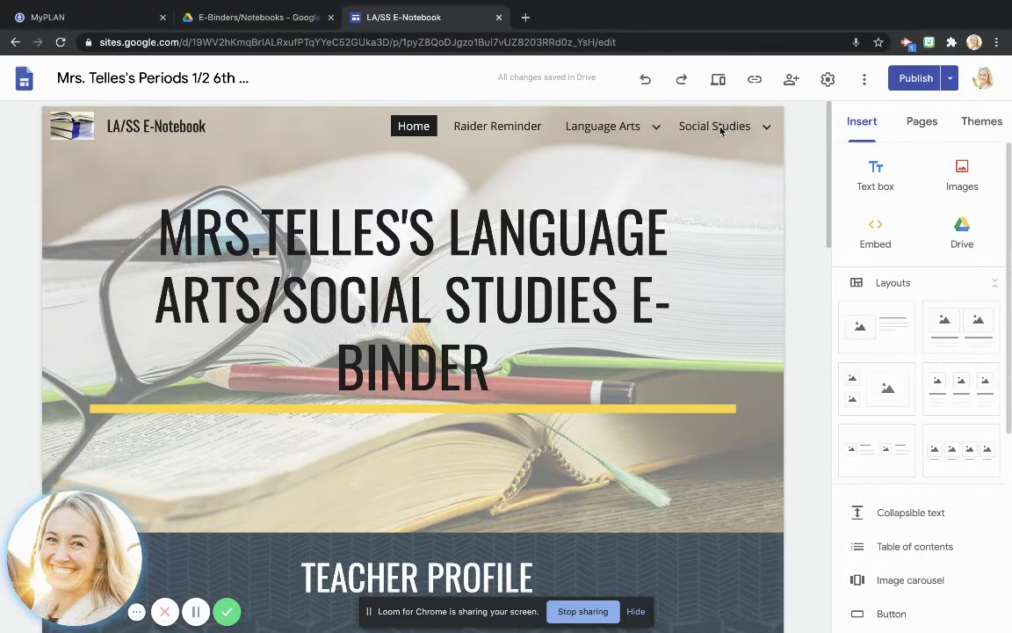
pyautogui.moveTo(724, 129)
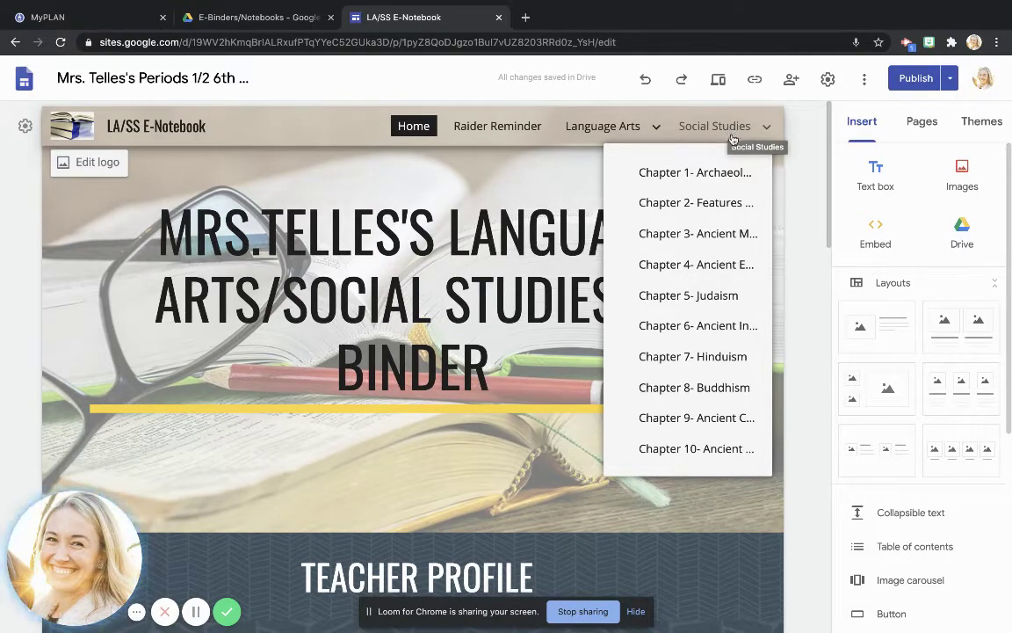
pyautogui.click(727, 178)
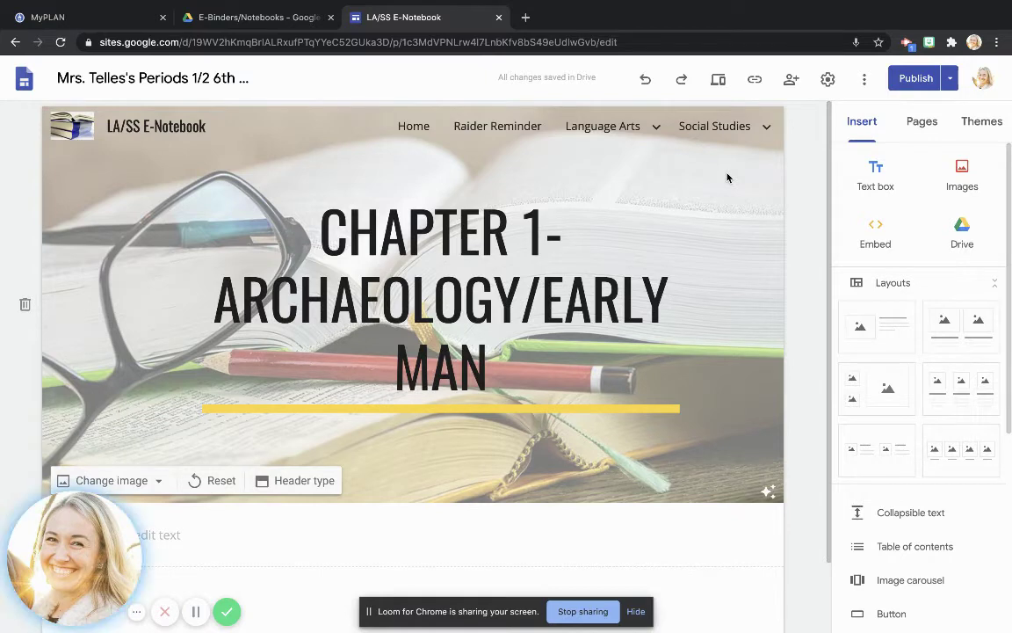
# Delete the empty text section under the Chapter 1 banner and insert a divider there.
pyautogui.scroll(-2, 726, 177)
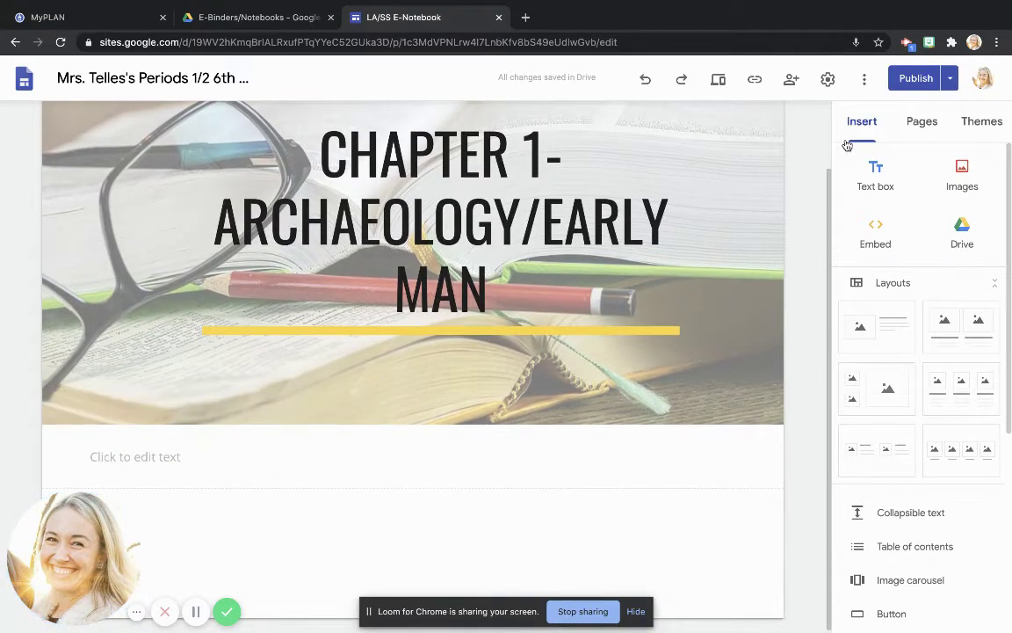
pyautogui.click(672, 454)
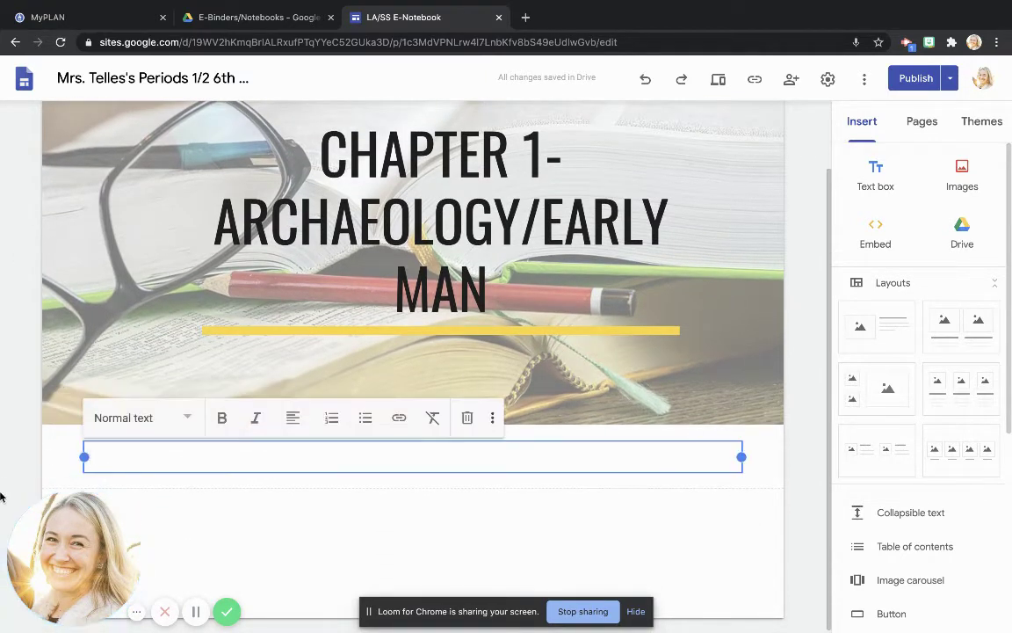
pyautogui.click(25, 478)
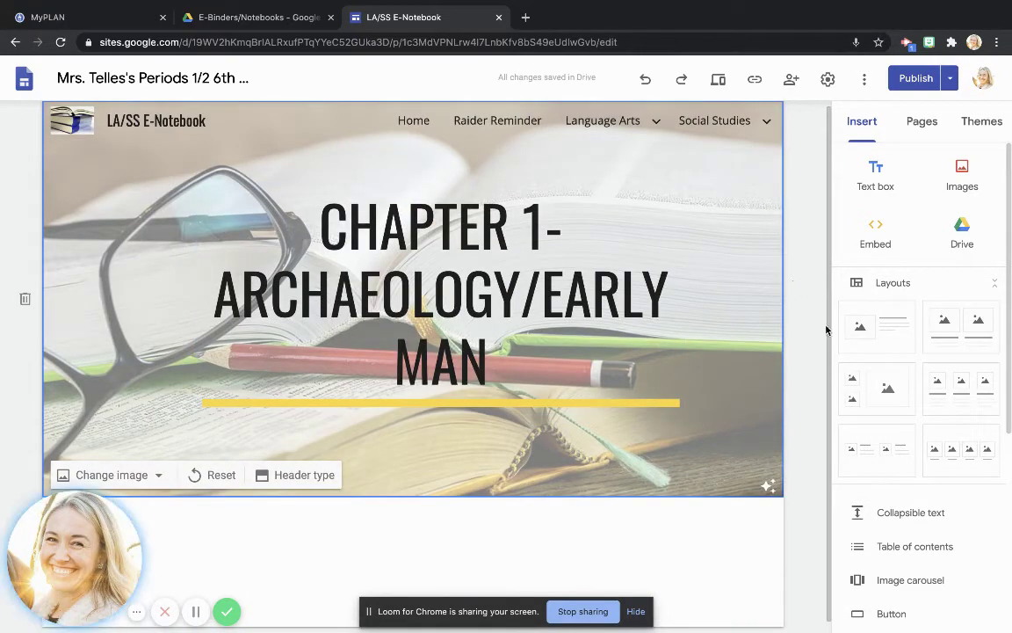
pyautogui.scroll(-1, 866, 373)
pyautogui.scroll(-2, 868, 372)
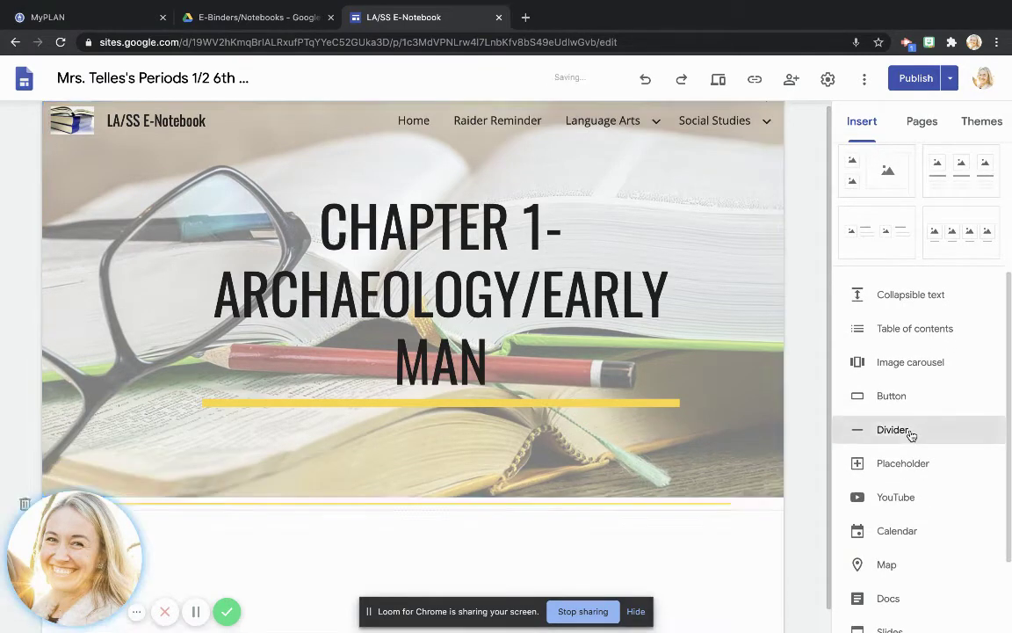
pyautogui.click(893, 429)
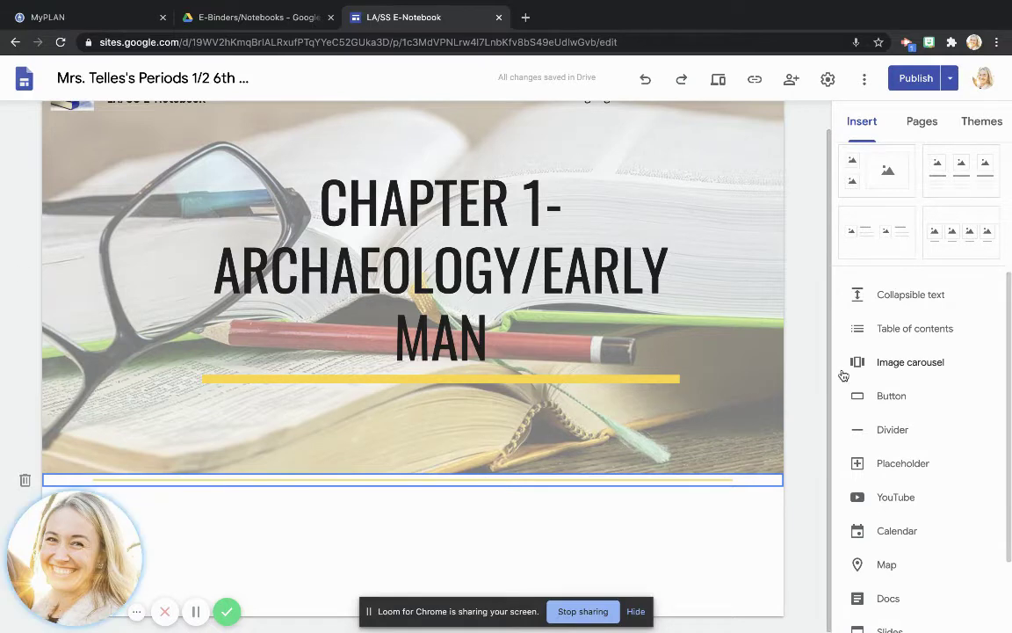
pyautogui.scroll(3, 844, 374)
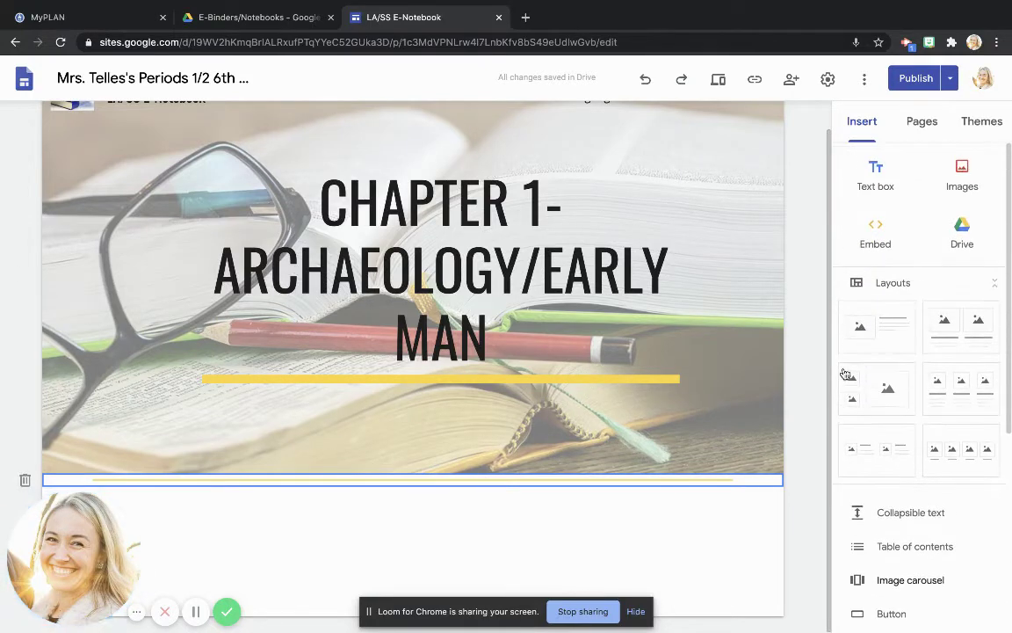
# Insert a new empty text box section beneath the divider.
pyautogui.click(881, 182)
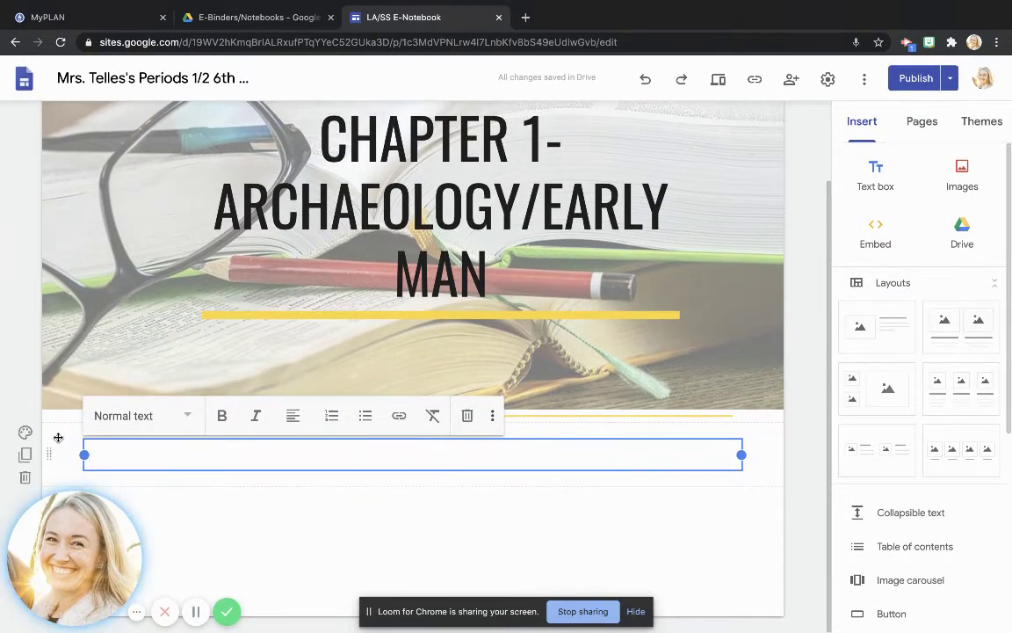
pyautogui.click(25, 432)
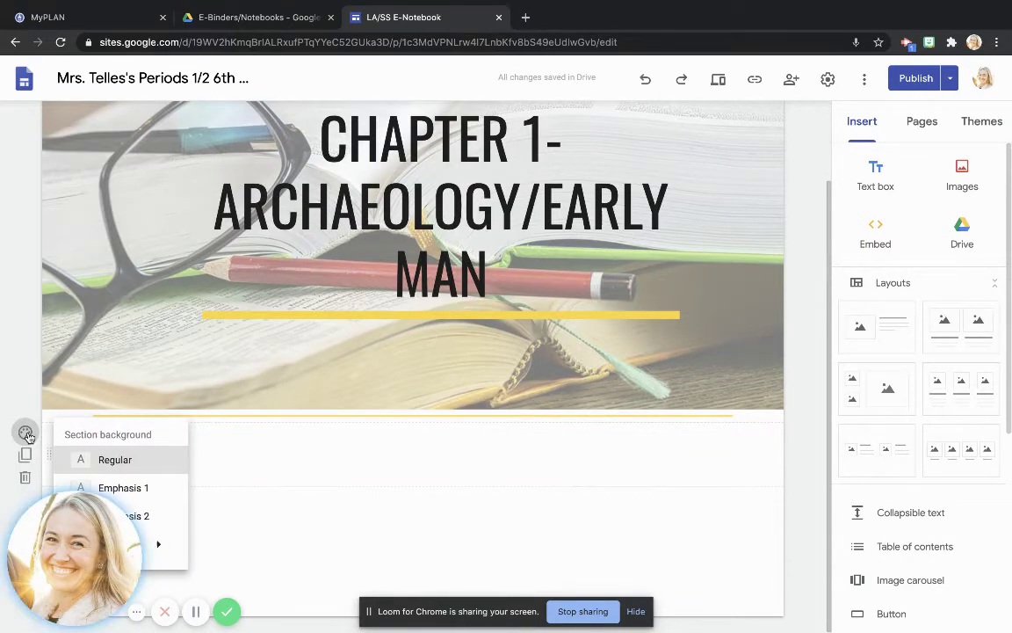
pyautogui.moveTo(75, 515); pyautogui.dragTo(332, 348)
pyautogui.scroll(1, 578, 233)
pyautogui.moveTo(577, 233); pyautogui.dragTo(766, 190)
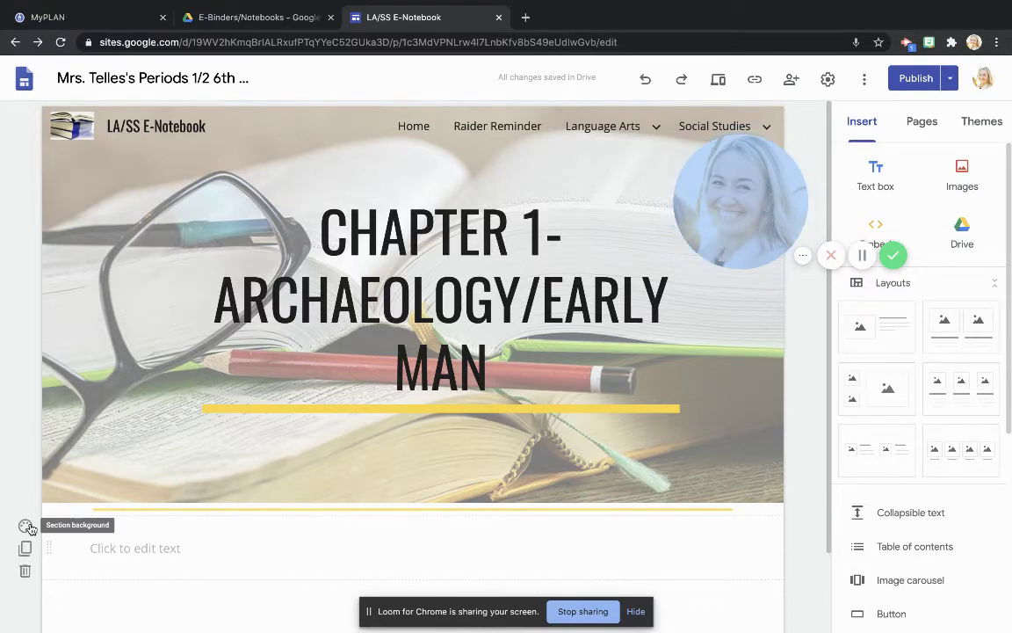
# Set the new section's background image to the grey chevron pattern and select its text box.
pyautogui.click(27, 526)
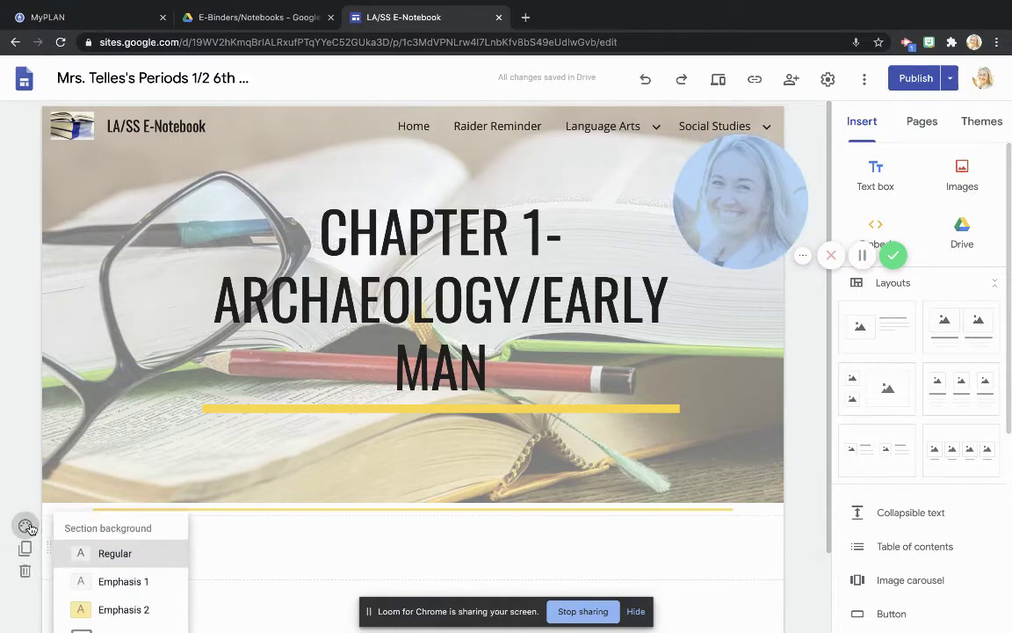
pyautogui.scroll(-1, 28, 527)
pyautogui.moveTo(102, 558)
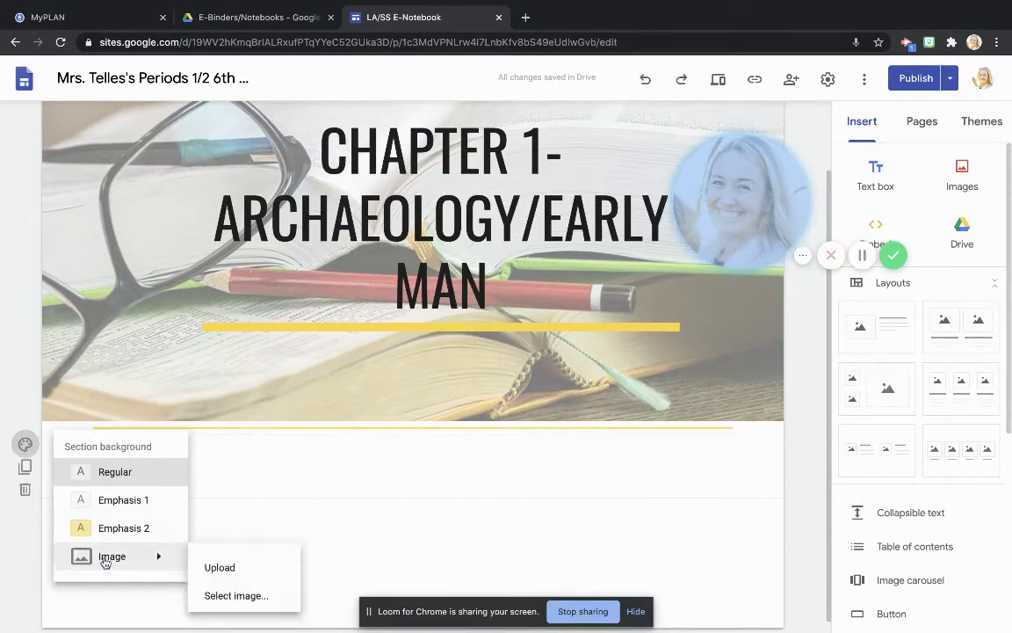
pyautogui.click(180, 584)
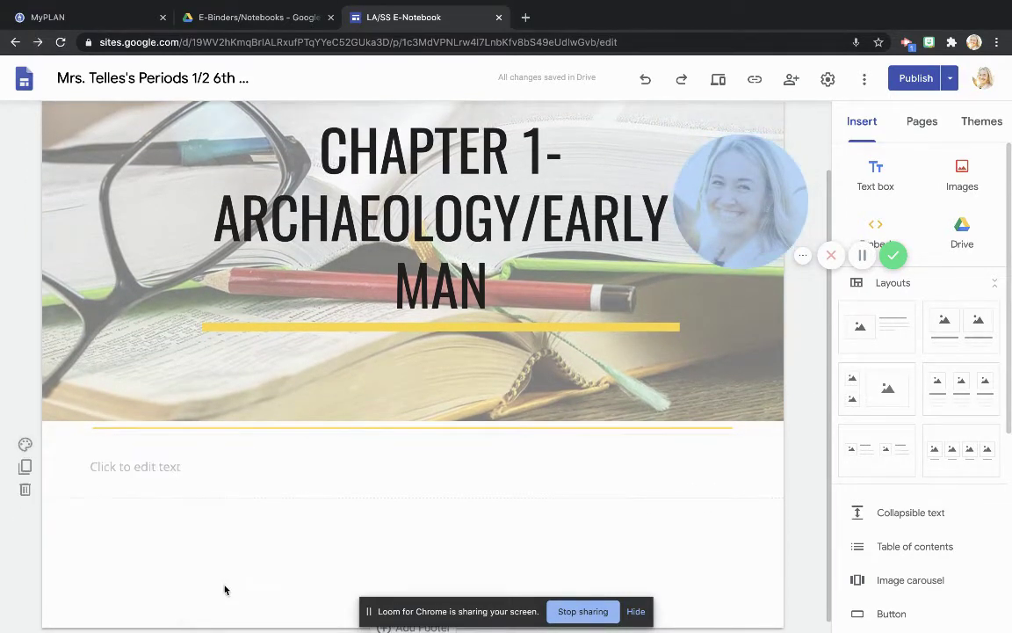
pyautogui.click(26, 444)
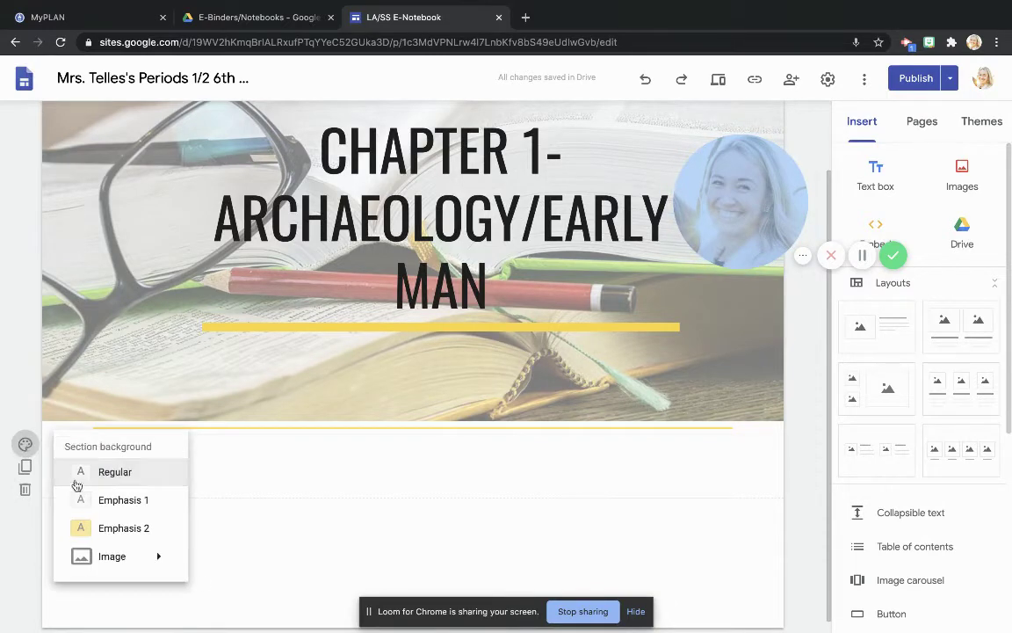
pyautogui.moveTo(110, 557)
pyautogui.click(208, 598)
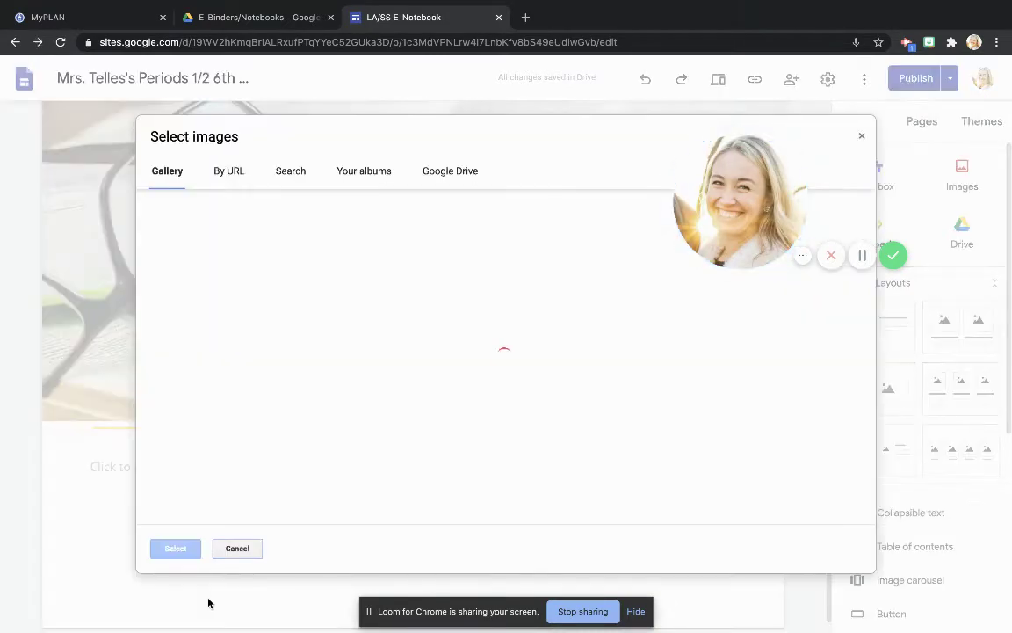
pyautogui.scroll(-3, 613, 422)
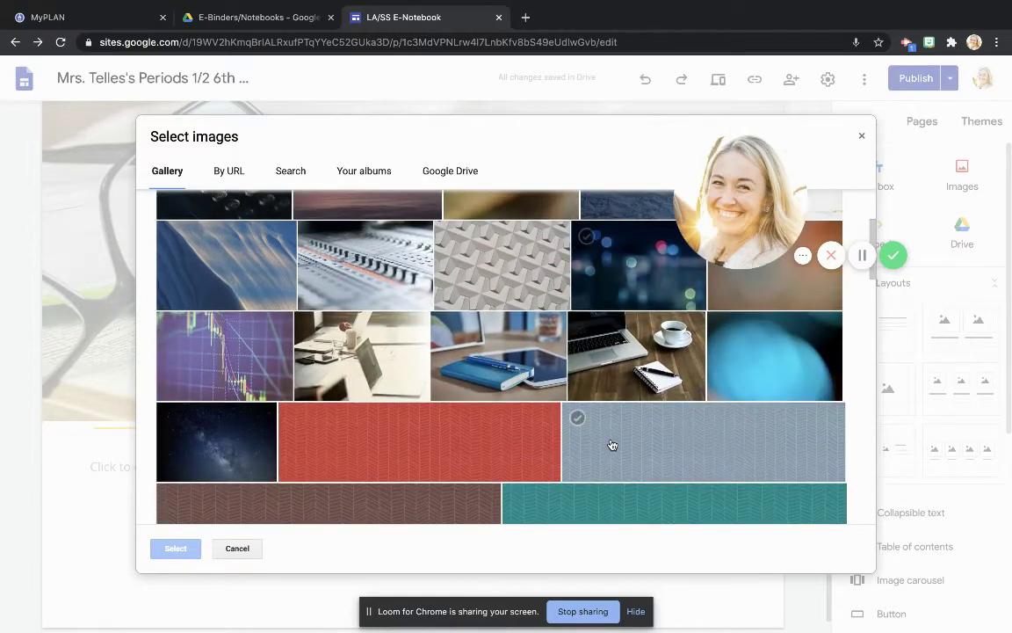
pyautogui.click(748, 405)
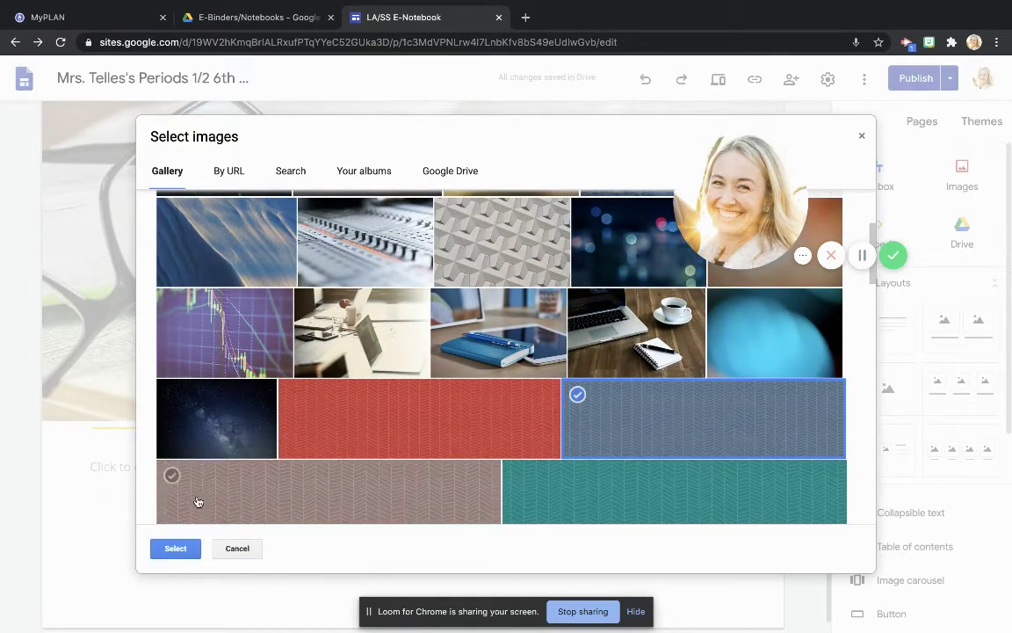
pyautogui.click(171, 548)
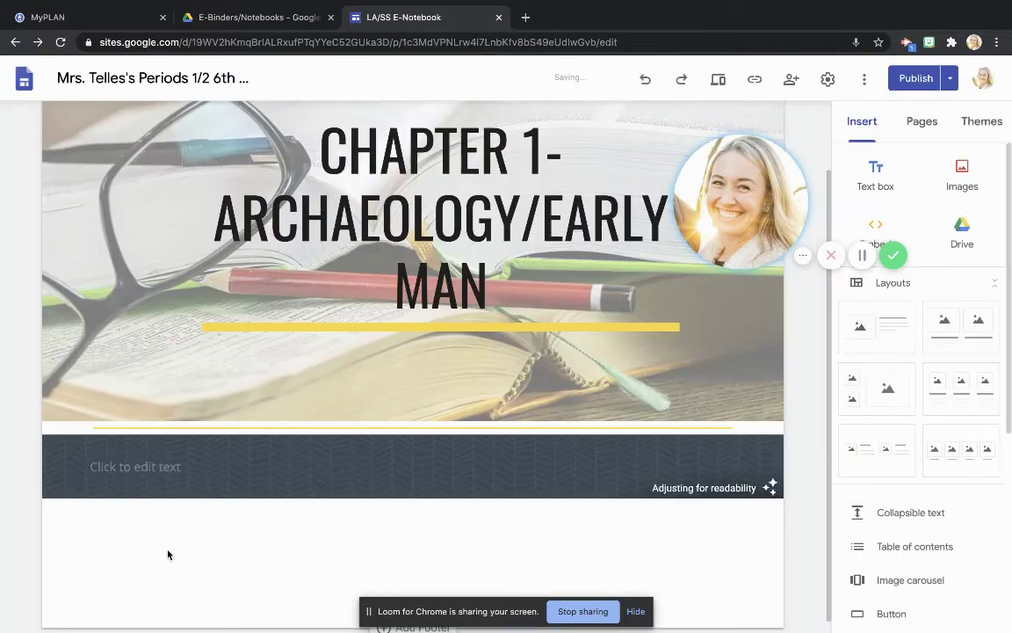
pyautogui.click(184, 470)
pyautogui.click(196, 468)
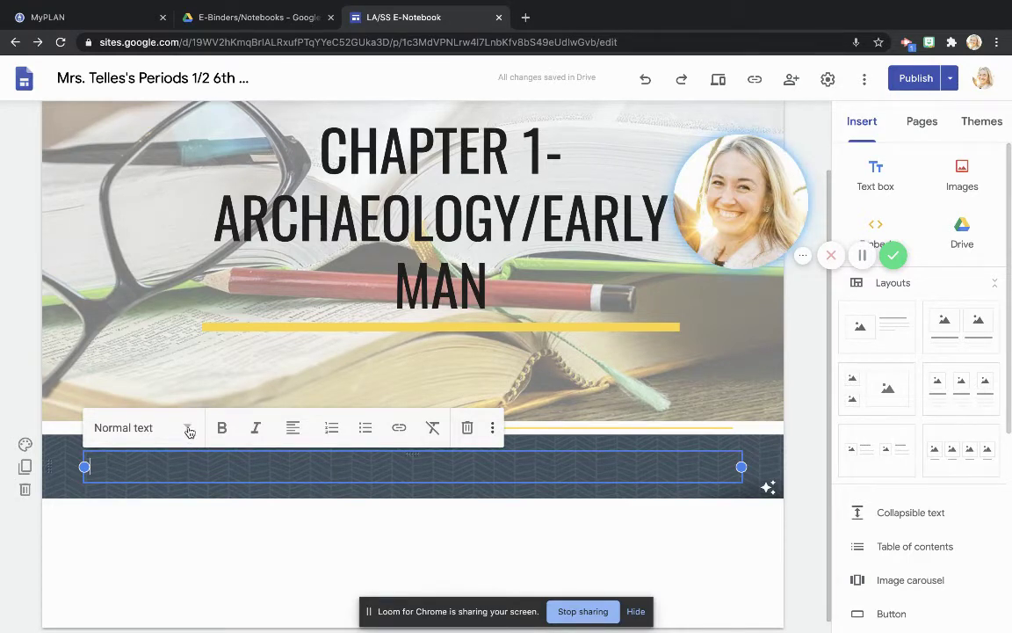
# Format the text box as centered Title style.
pyautogui.click(188, 429)
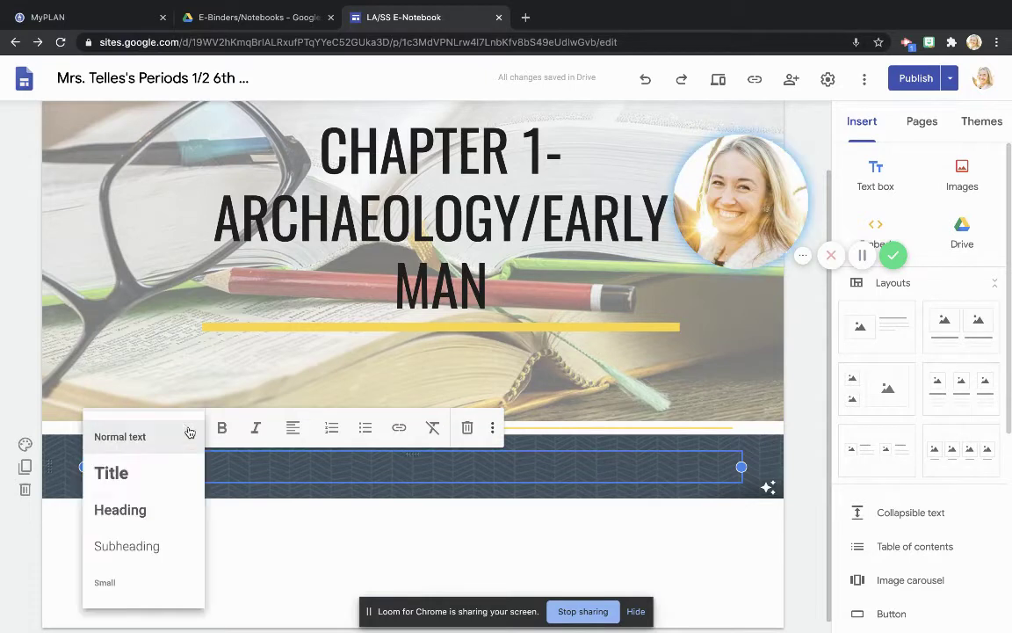
pyautogui.click(147, 475)
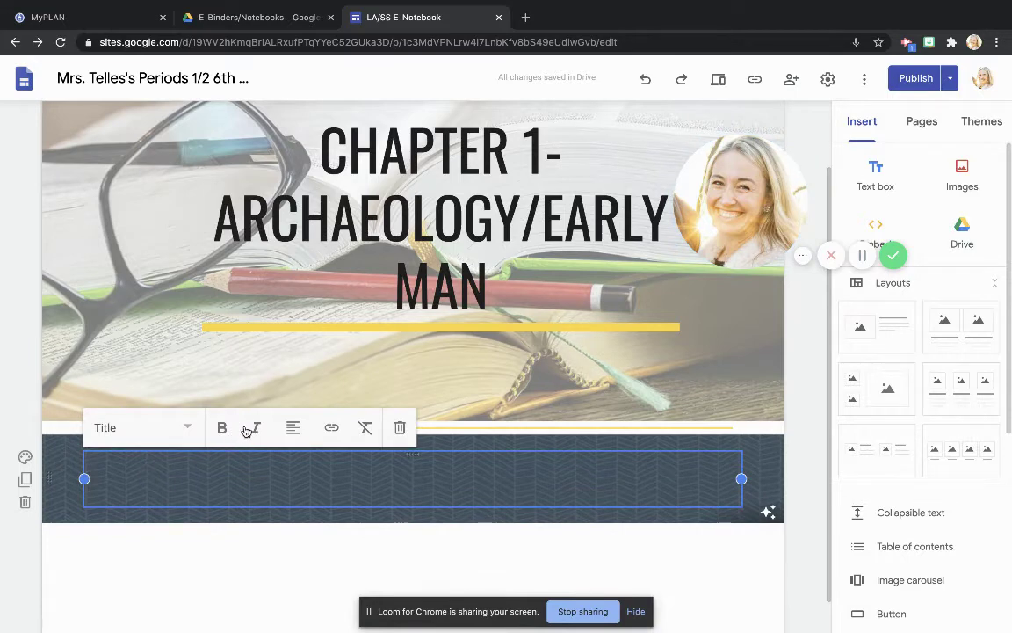
pyautogui.click(293, 428)
pyautogui.click(294, 472)
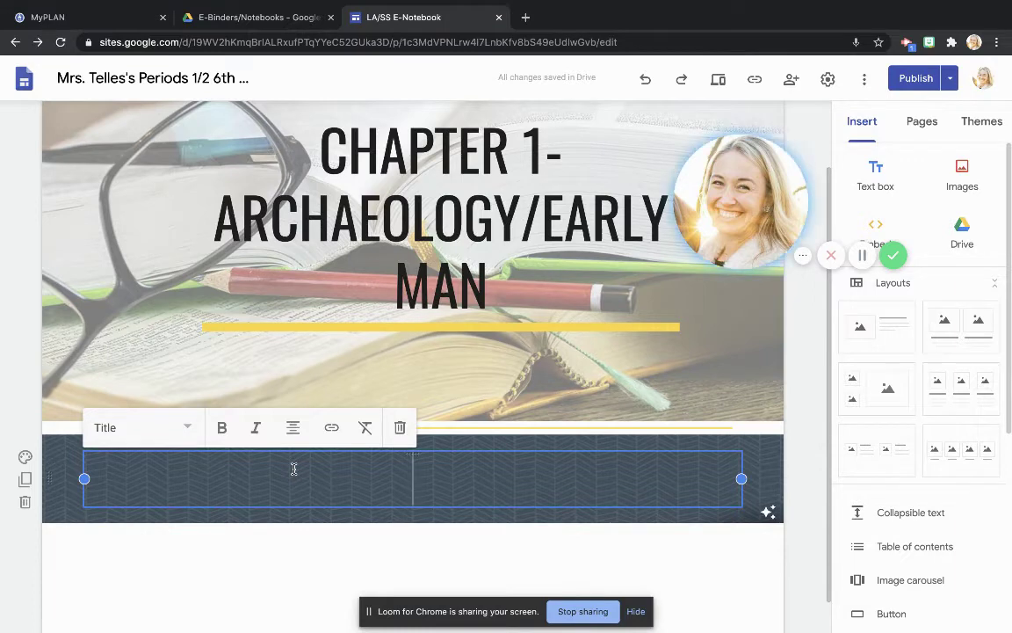
# Type the title 'CHAPTER ONE- ESSENTIAL QUESTION:' and start a new line below it.
pyautogui.write('CHAPTER ONE- ESSENTIAL QU')
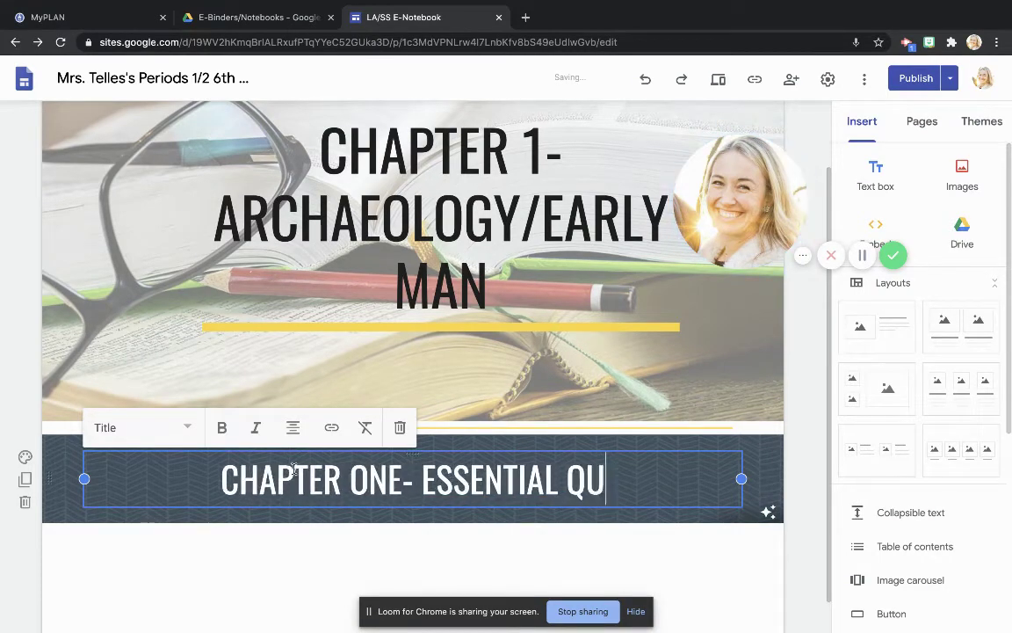
pyautogui.write('ESTION:')
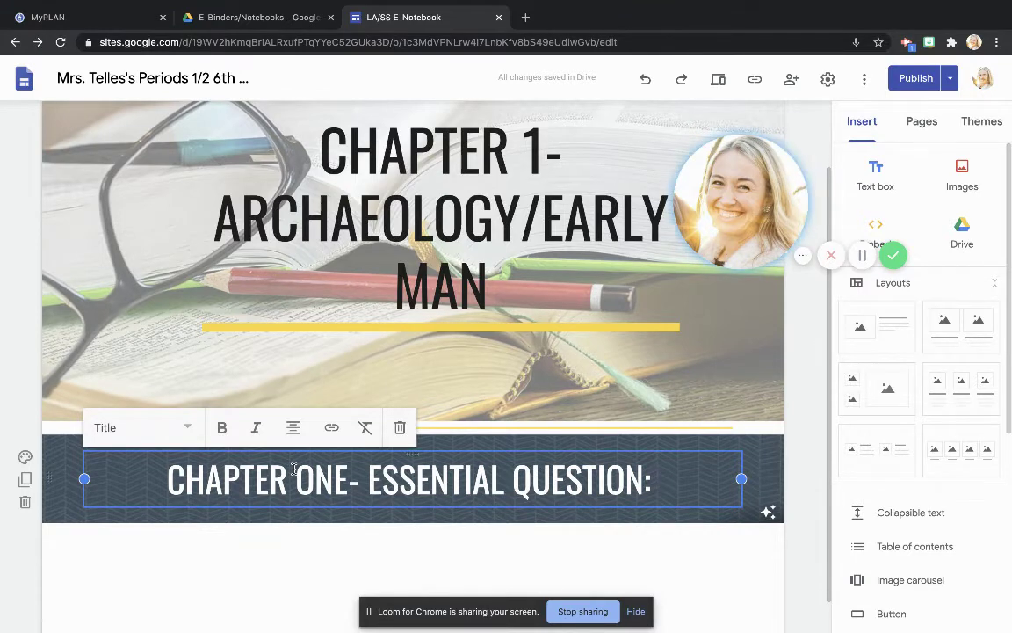
pyautogui.press('Return')
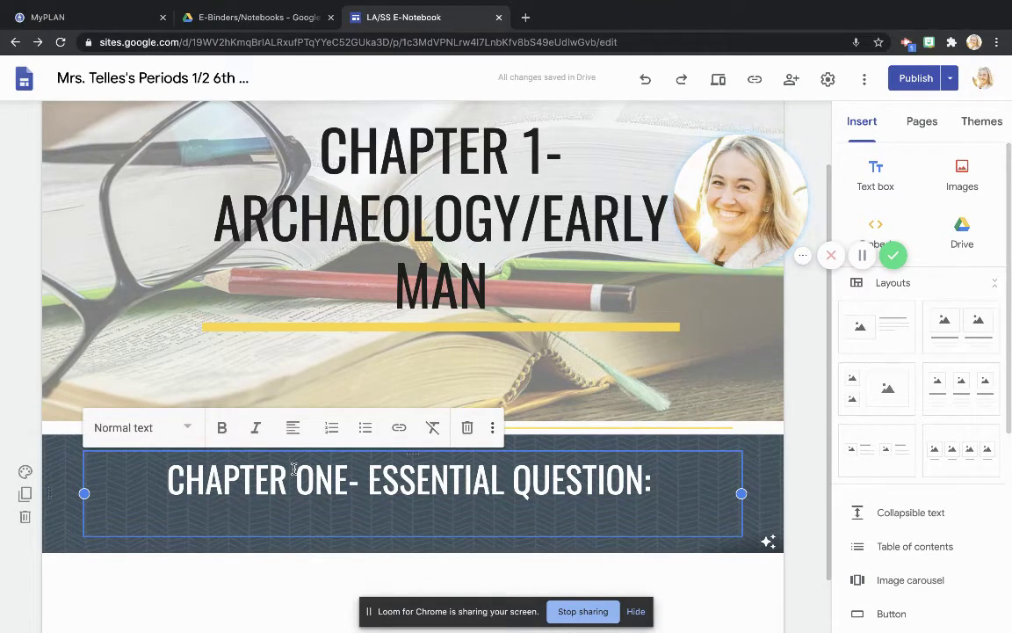
# Add a centered Heading line reading 'WHAT WAS LIFE LIKE BEFORE CIVILIZATIONS AND HOW DO WE KNOW?'.
pyautogui.click(150, 426)
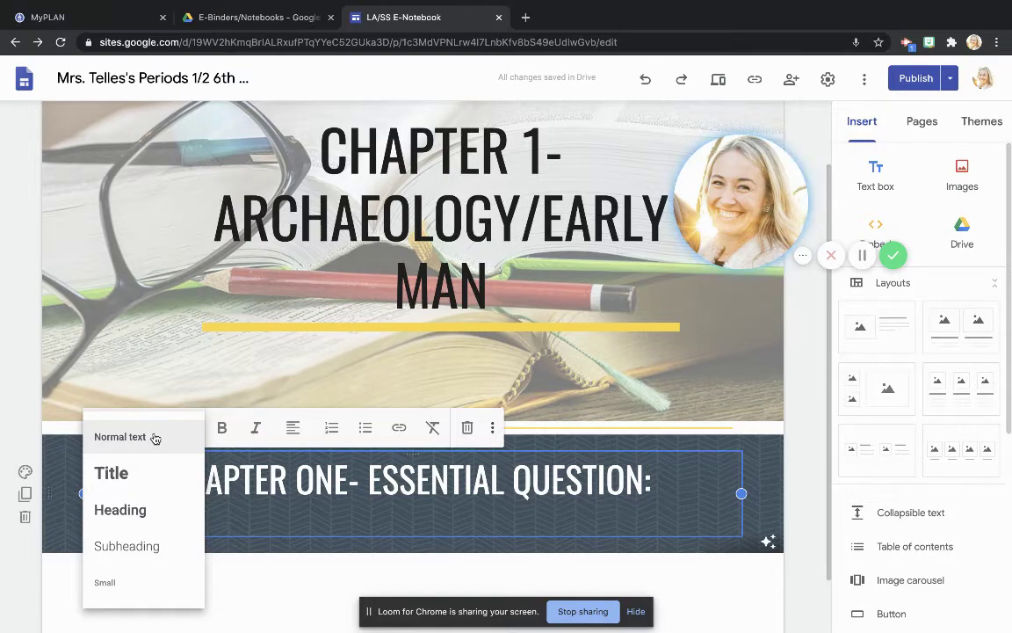
pyautogui.click(158, 510)
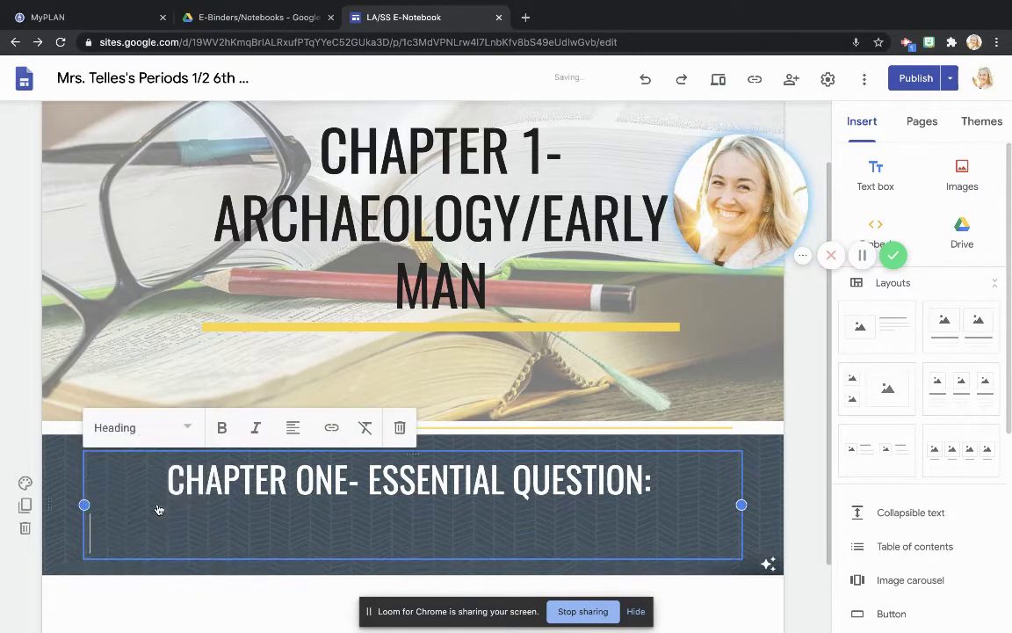
pyautogui.click(294, 427)
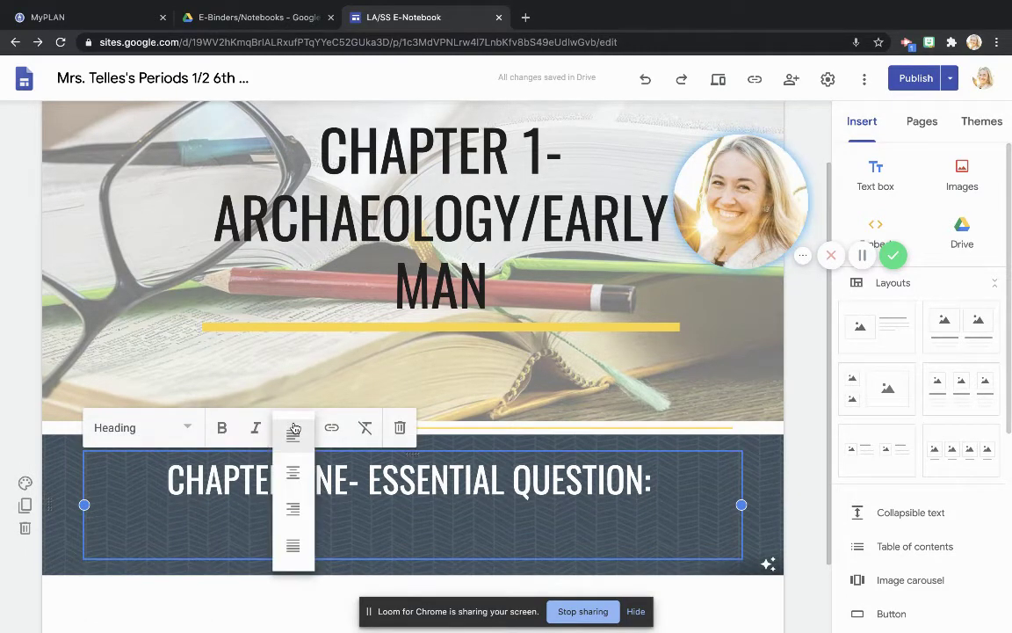
pyautogui.click(294, 470)
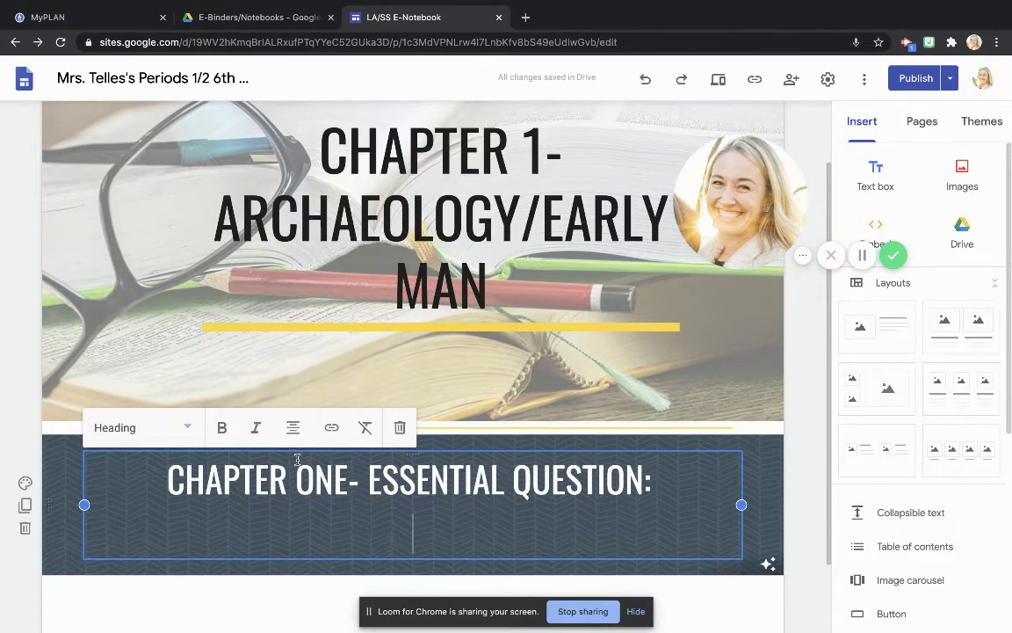
pyautogui.write('WHAT')
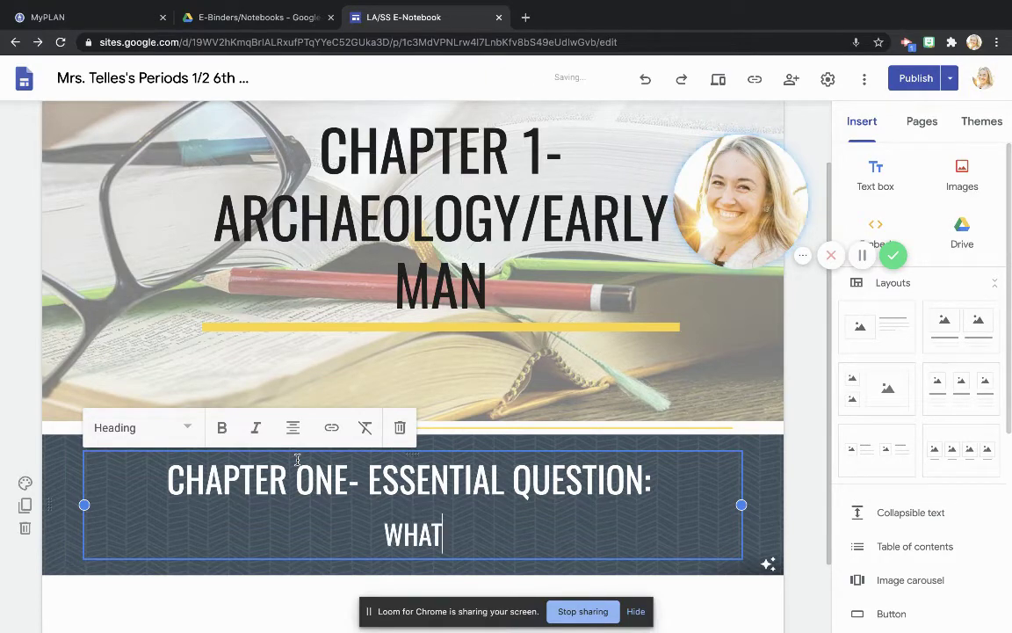
pyautogui.write(' WAS LIFE LIKE')
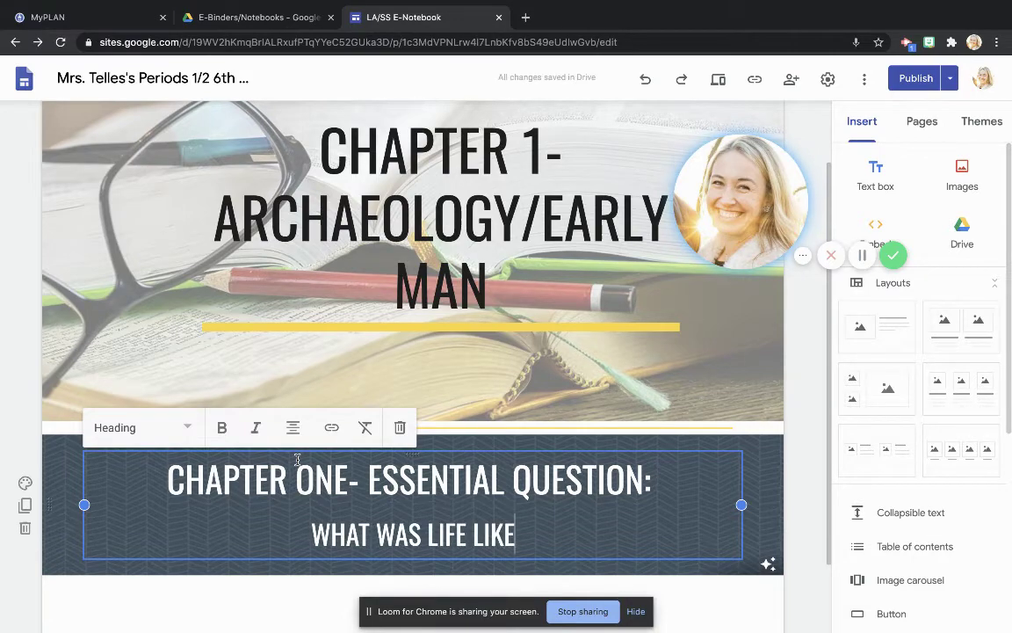
pyautogui.write(' BEFORE CIVI')
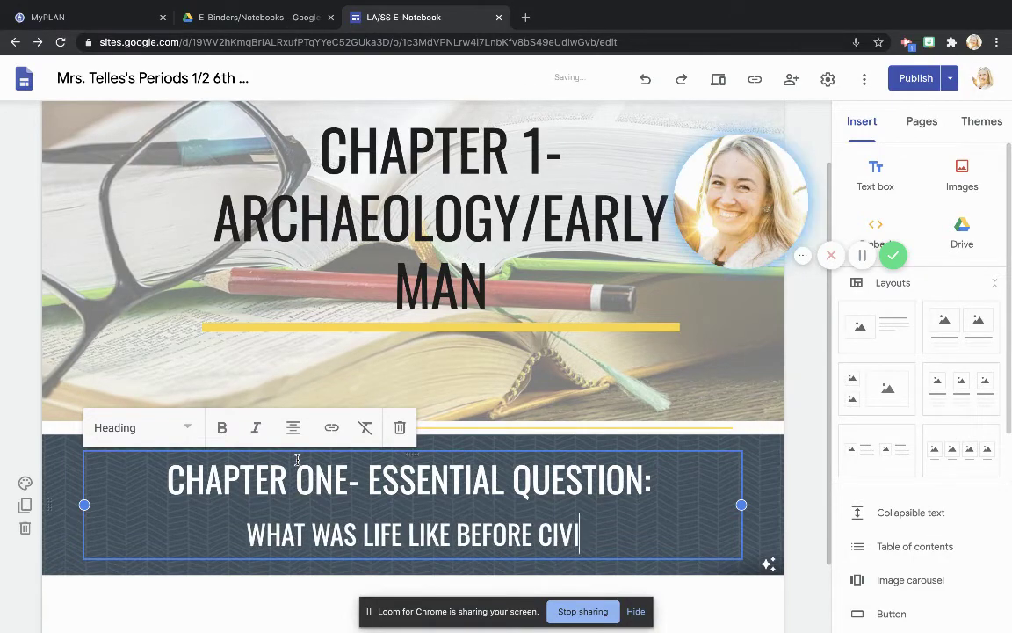
pyautogui.write('LIZATIONS AND ')
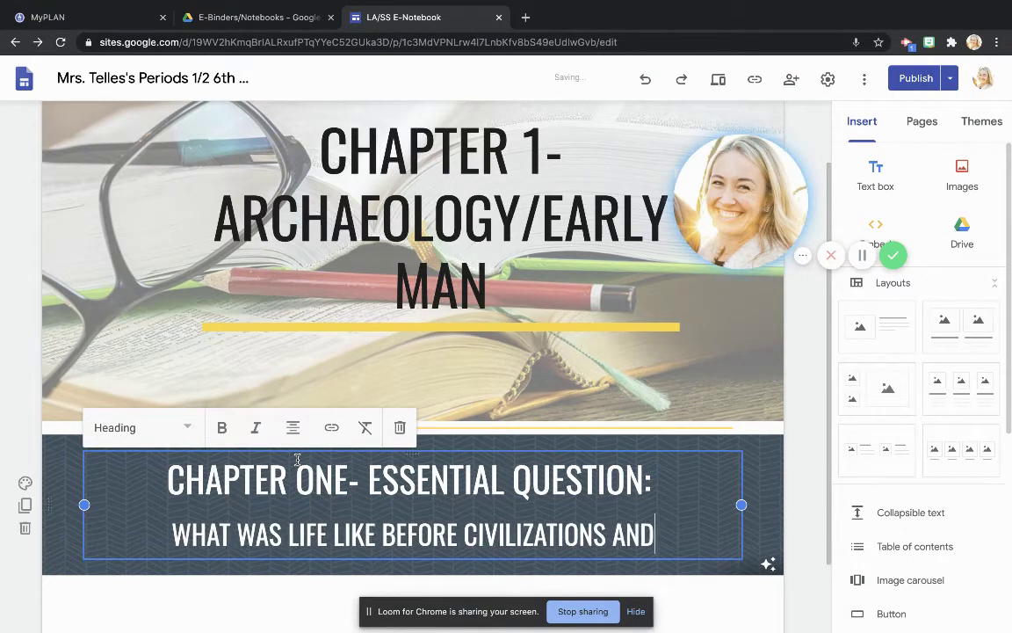
pyautogui.write('HOW DO WE KN')
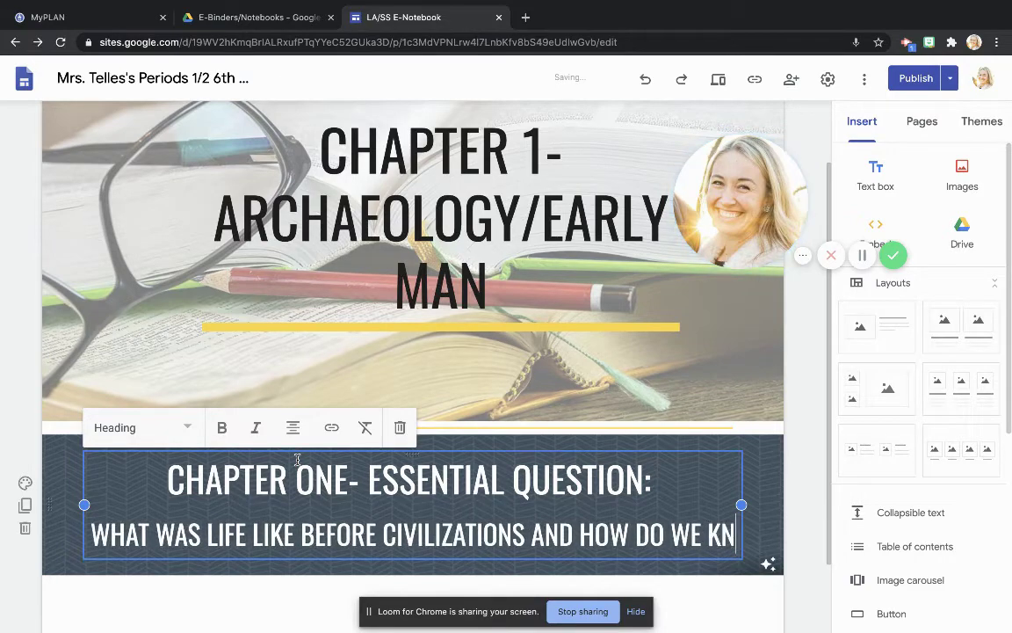
pyautogui.write('OW?')
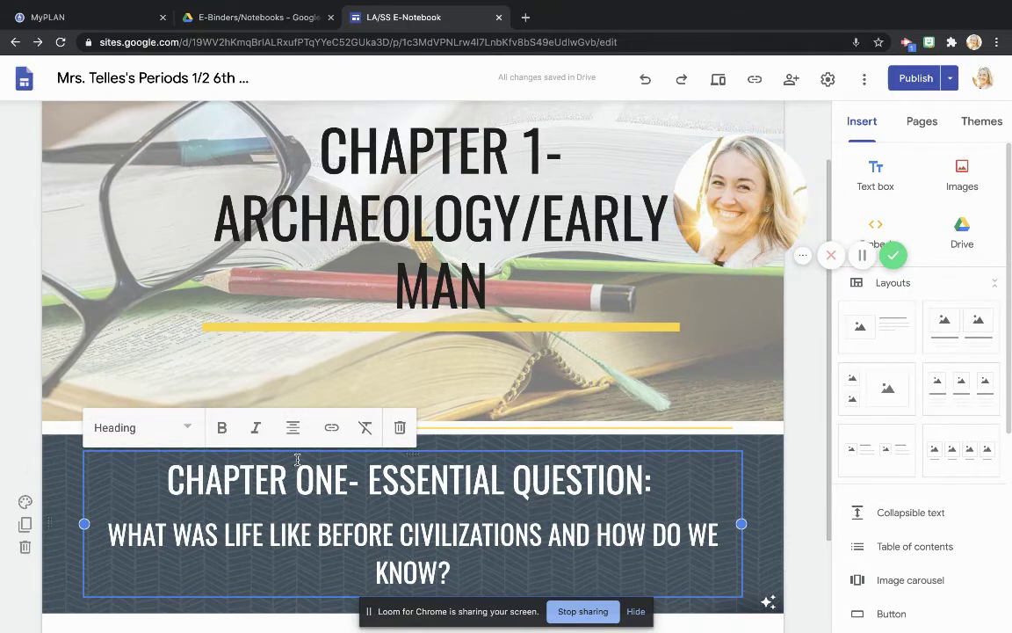
# Insert a divider line below the essential-question banner section.
pyautogui.scroll(-3, 296, 459)
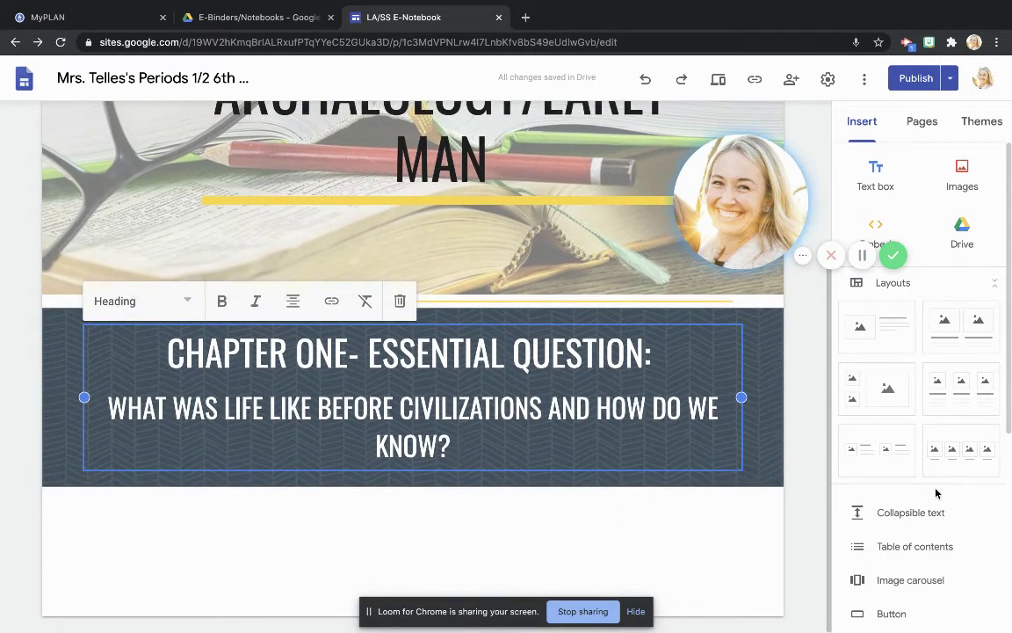
pyautogui.scroll(-3, 936, 494)
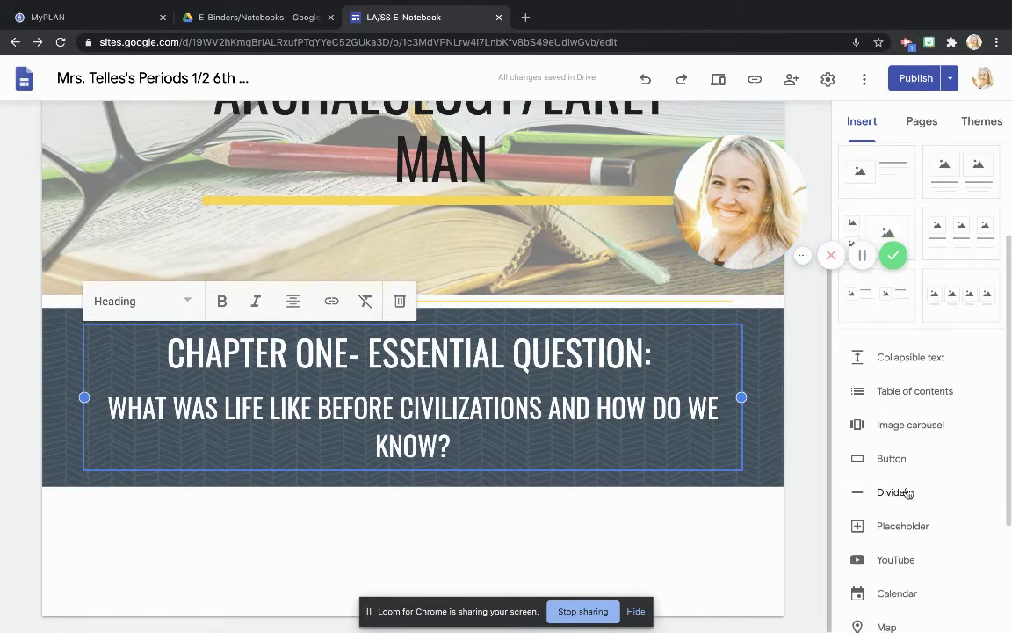
pyautogui.click(907, 493)
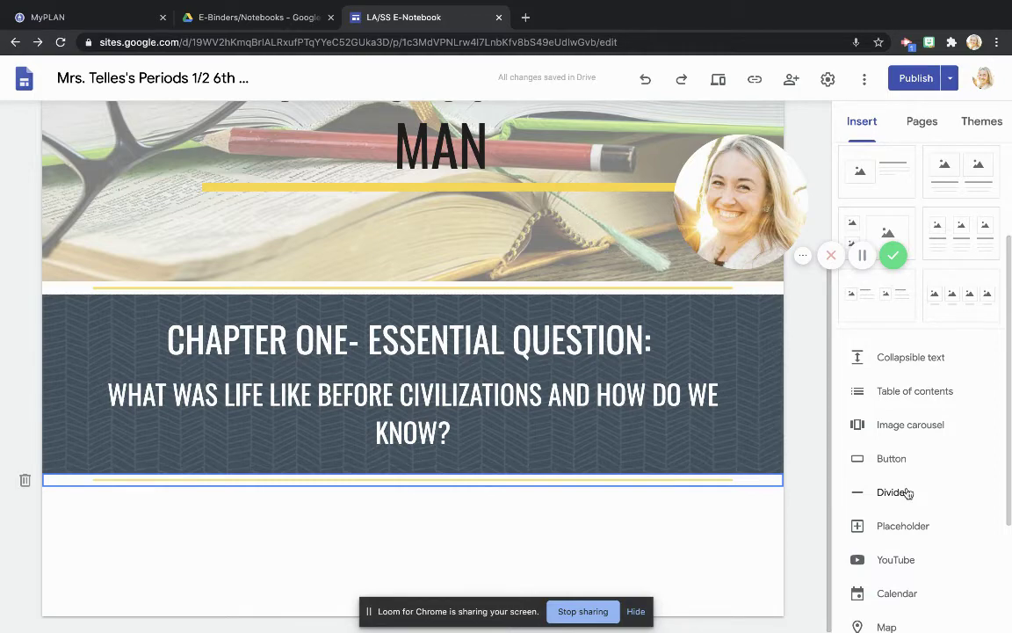
pyautogui.scroll(2, 926, 351)
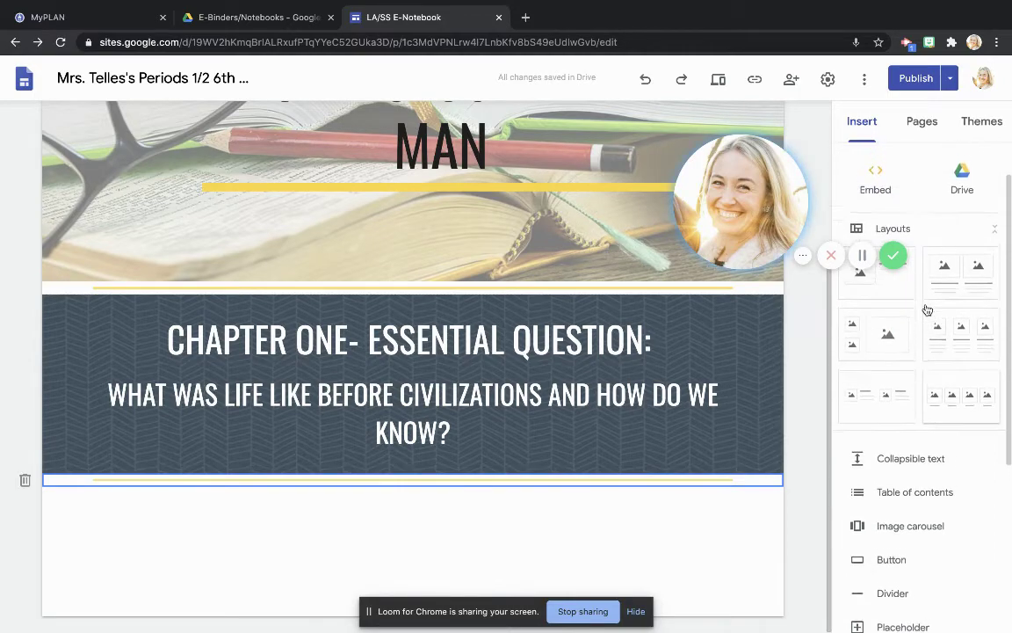
pyautogui.scroll(1, 927, 309)
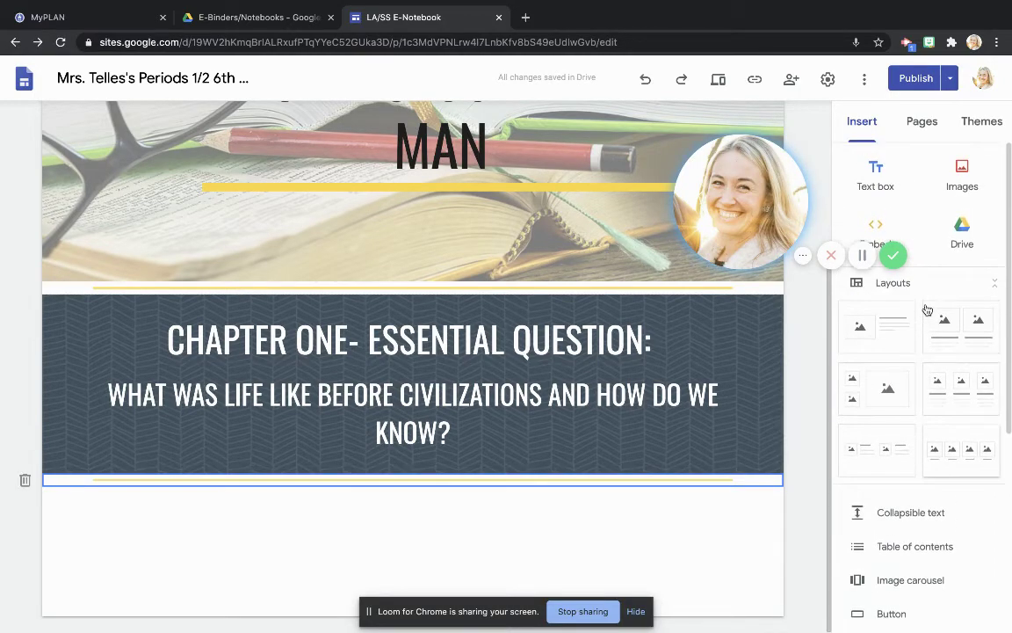
# Add a text box below the divider with the blue chevron pattern as its background image.
pyautogui.click(880, 169)
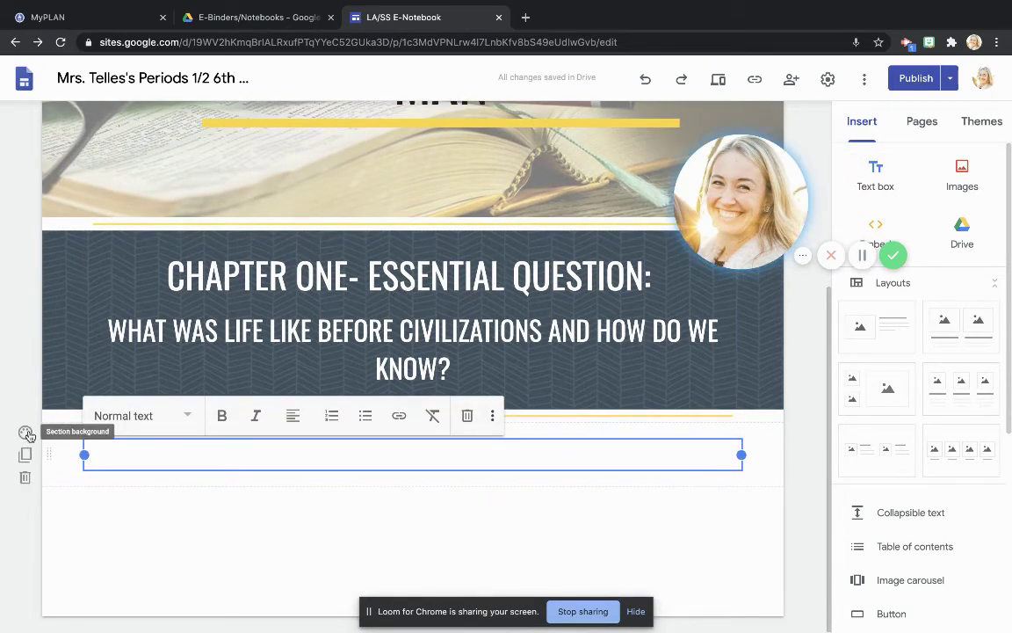
pyautogui.click(26, 433)
pyautogui.moveTo(100, 542)
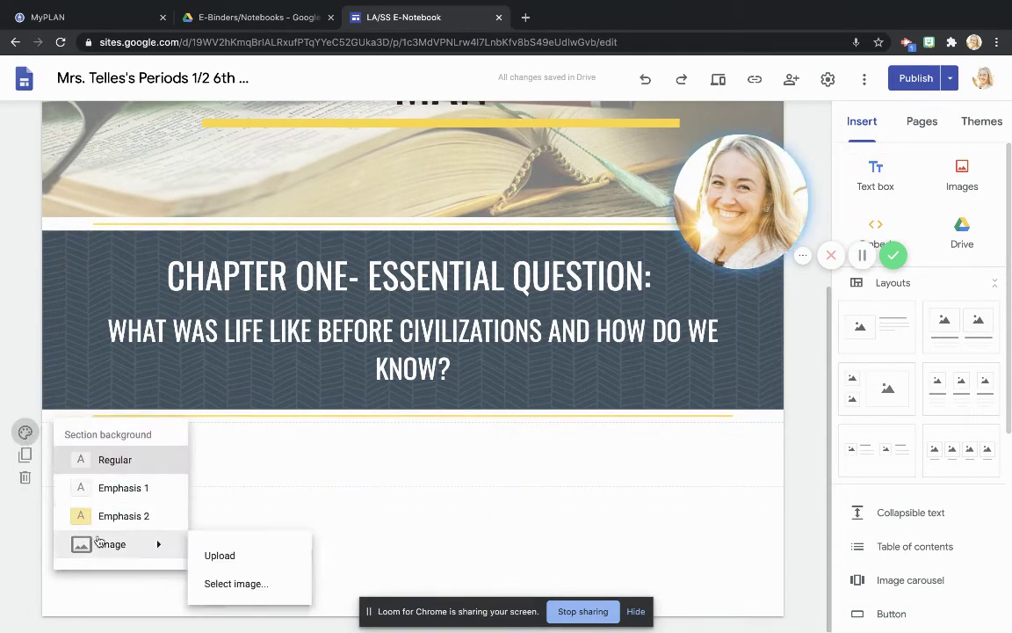
pyautogui.click(235, 583)
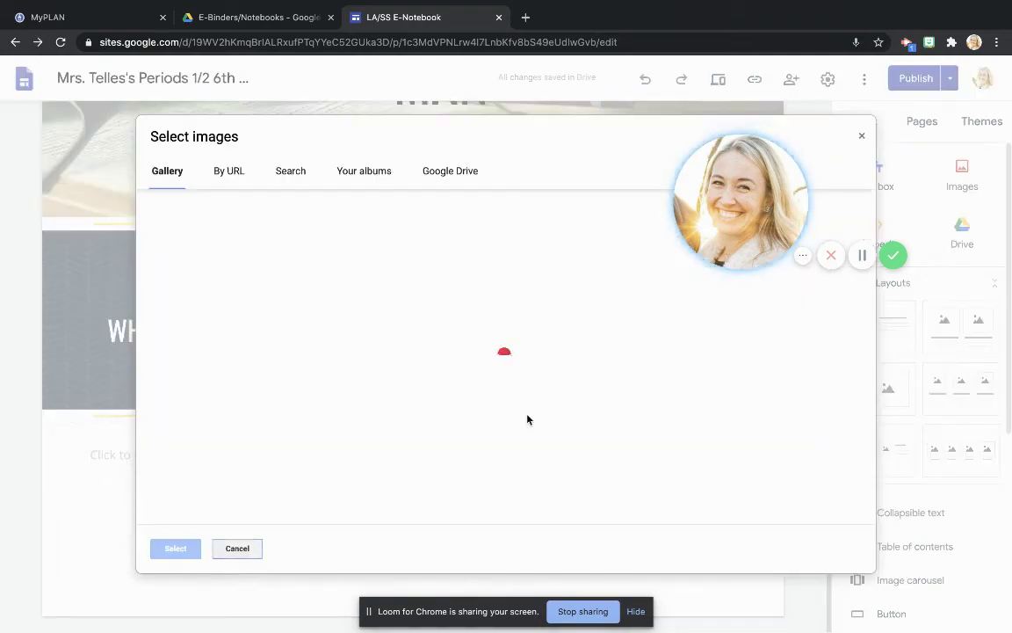
pyautogui.scroll(-2, 528, 420)
pyautogui.scroll(-1, 528, 419)
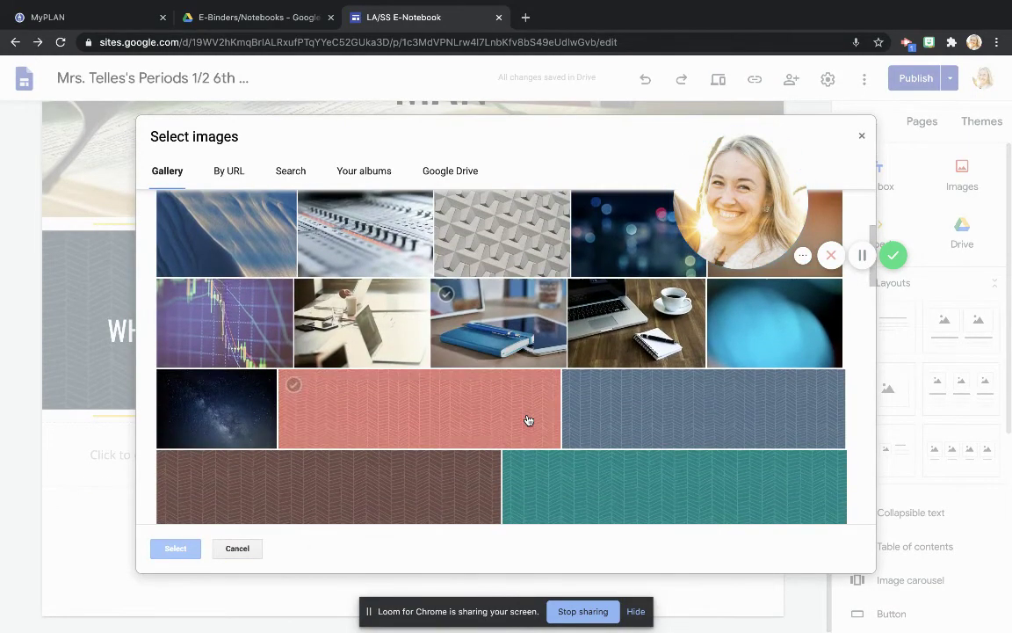
pyautogui.click(629, 412)
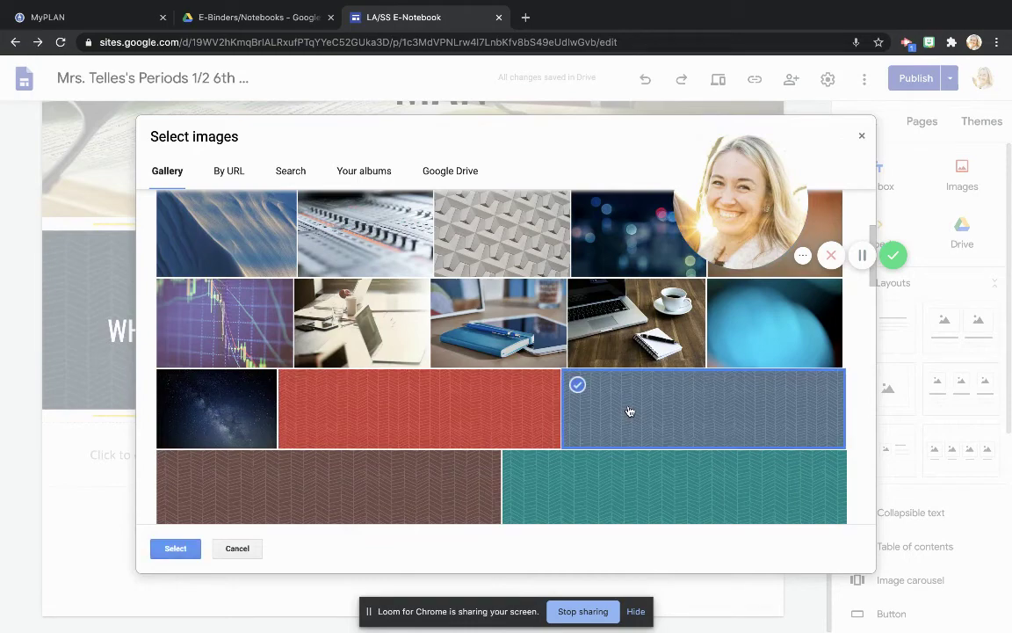
pyautogui.click(176, 548)
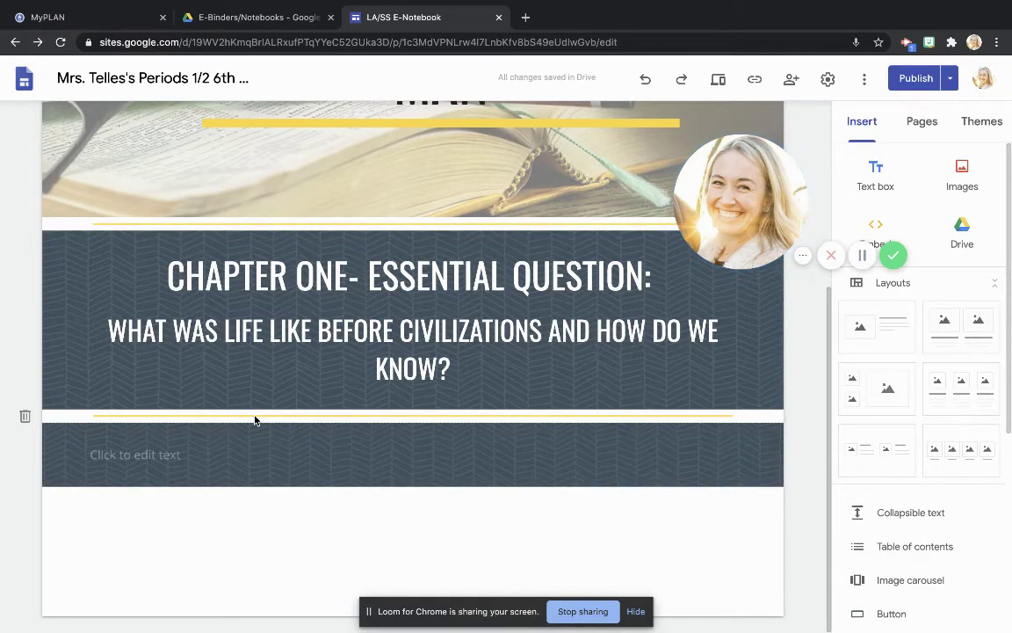
# Type the subheading SECTION 1- "STUDYING THE DISTANT PAST" in Subheading style.
pyautogui.click(180, 453)
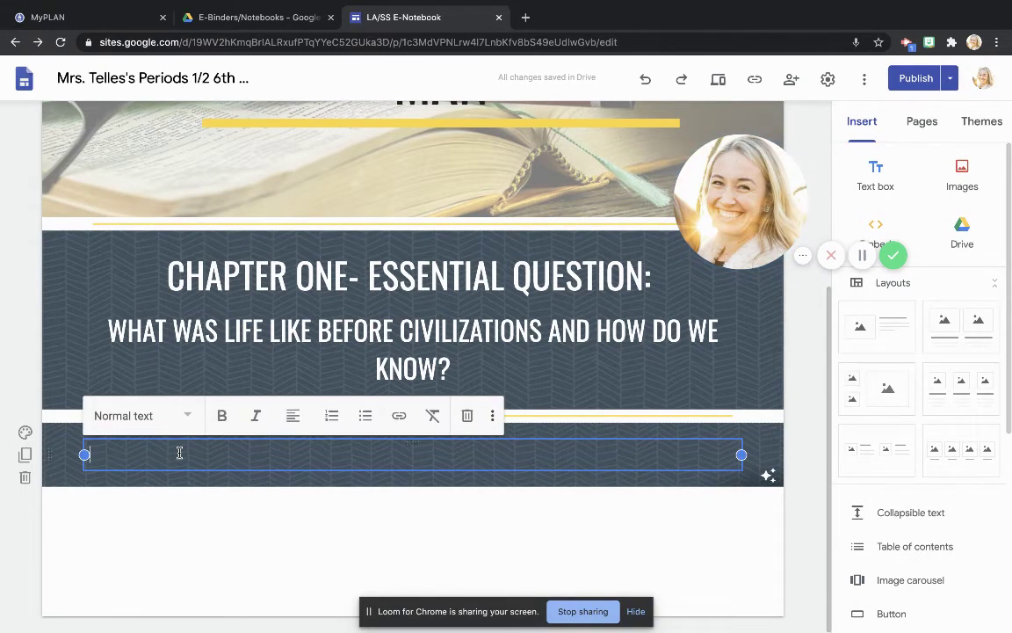
pyautogui.click(173, 416)
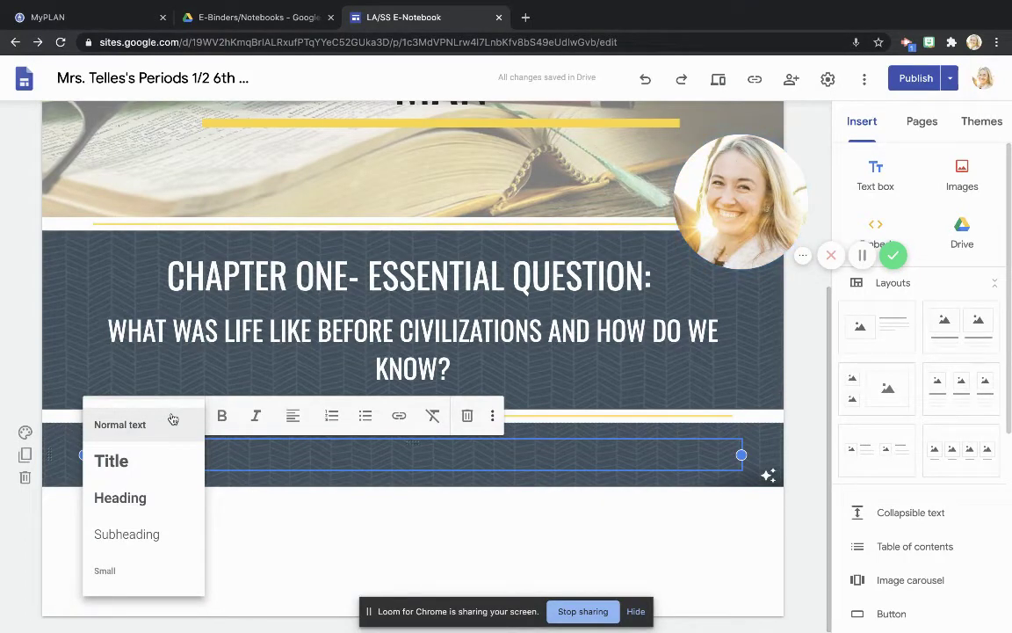
pyautogui.click(167, 534)
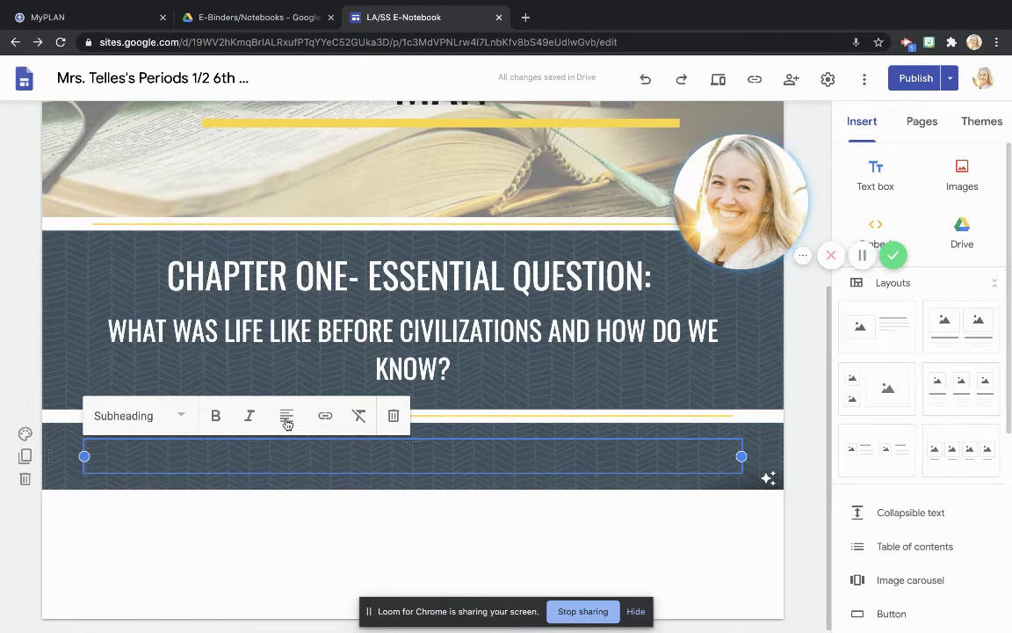
pyautogui.write('SECTI')
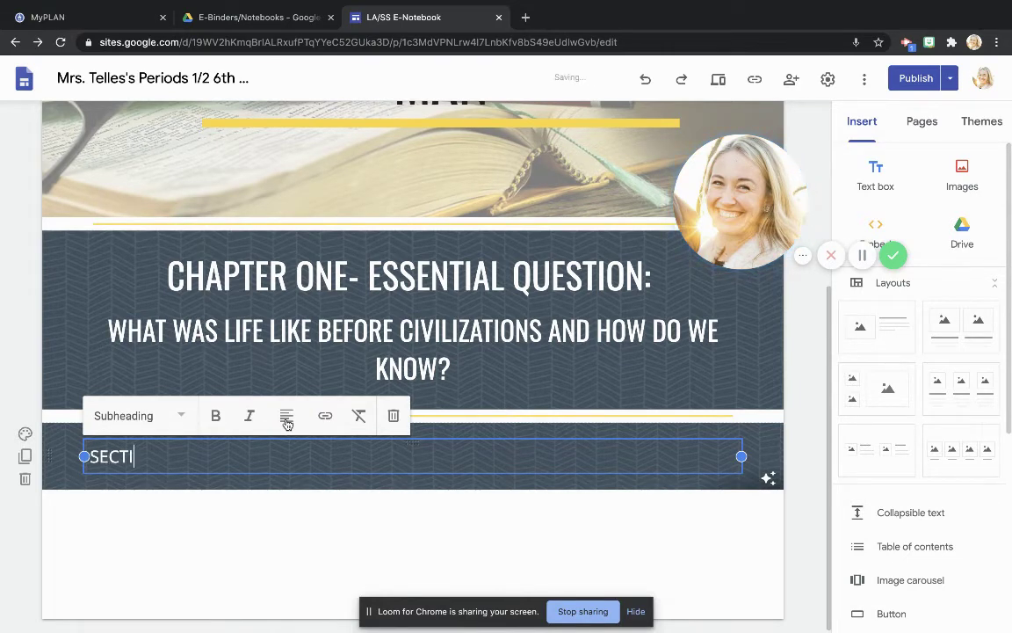
pyautogui.write('ON 1- "')
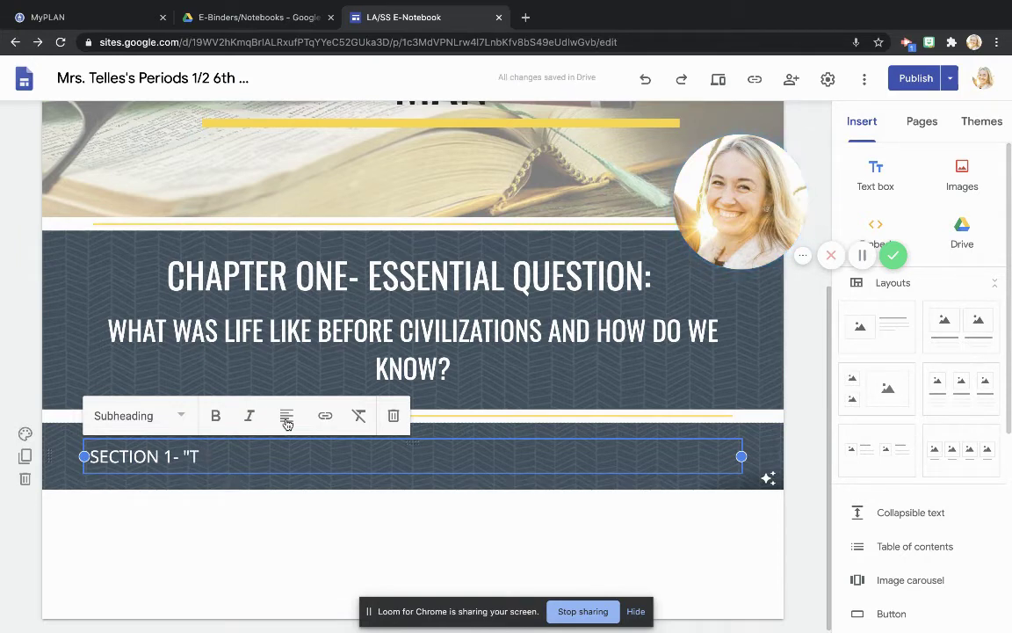
pyautogui.write('STUSY')
pyautogui.press('BackSpace')
pyautogui.press('BackSpace')
pyautogui.write('DYING THE DISTA')
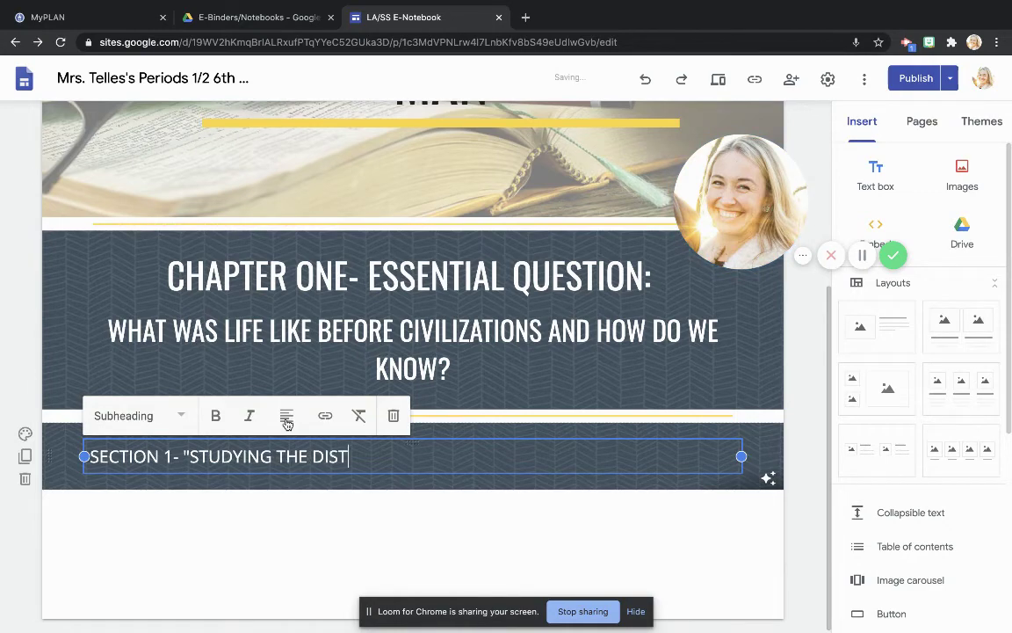
pyautogui.write('NT PAST"')
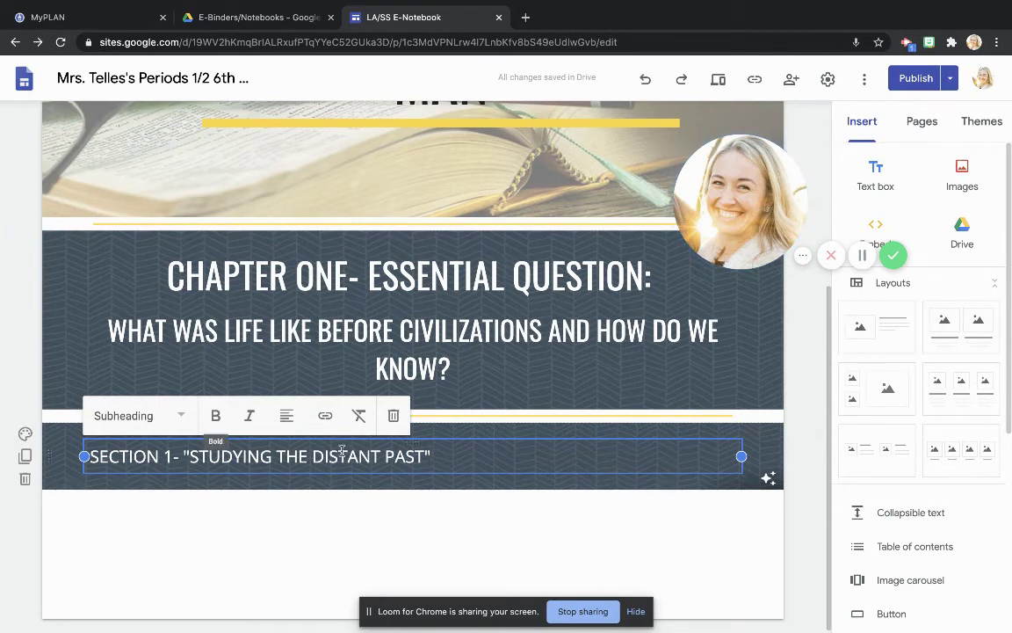
# Bold the whole Section 1 subheading text and deselect it.
pyautogui.moveTo(444, 456); pyautogui.dragTo(52, 446)
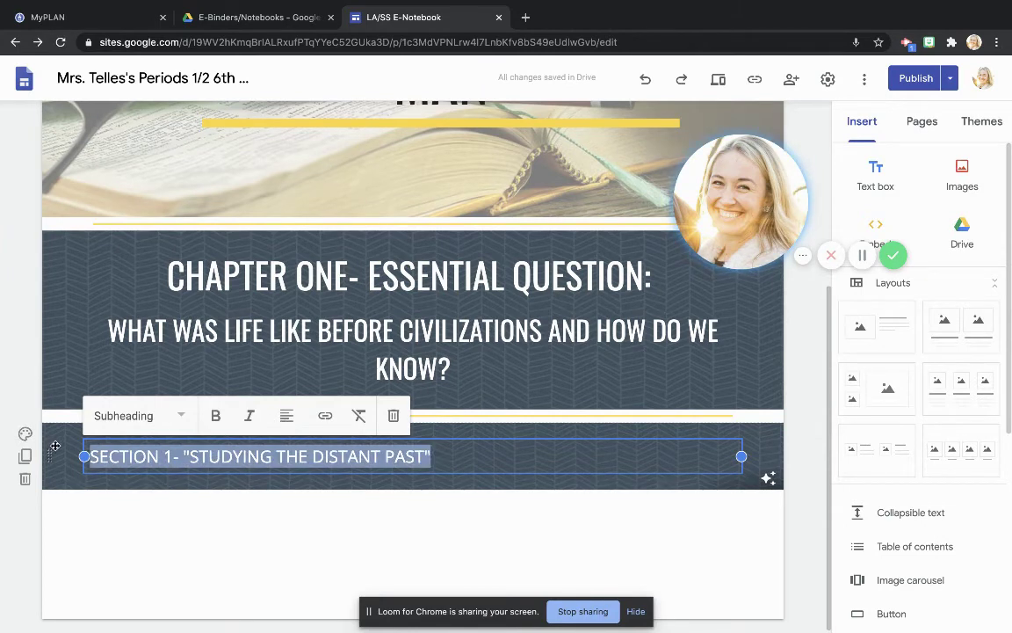
pyautogui.click(215, 415)
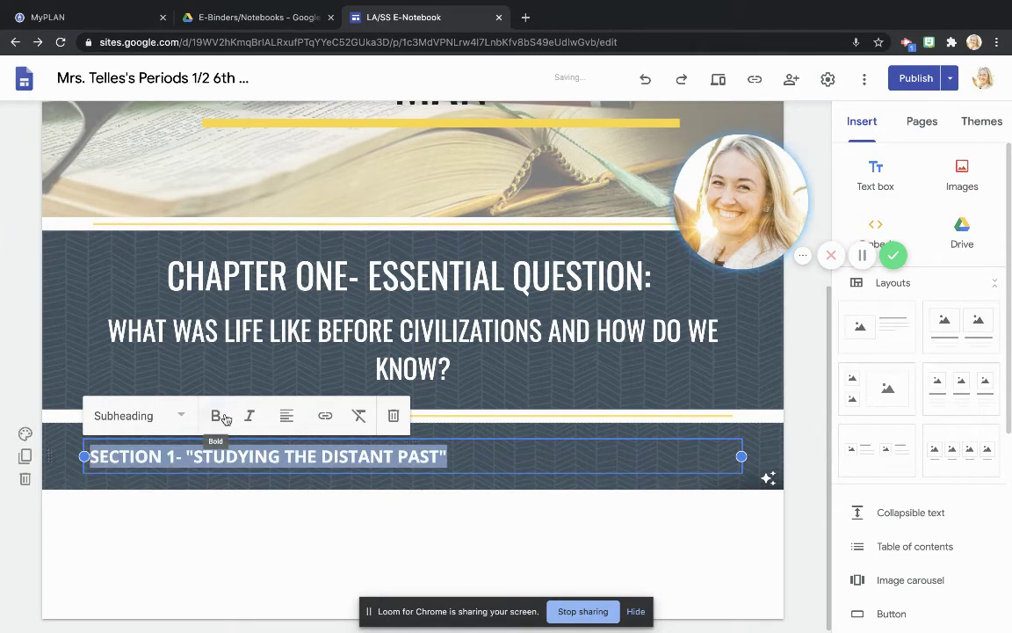
pyautogui.click(480, 449)
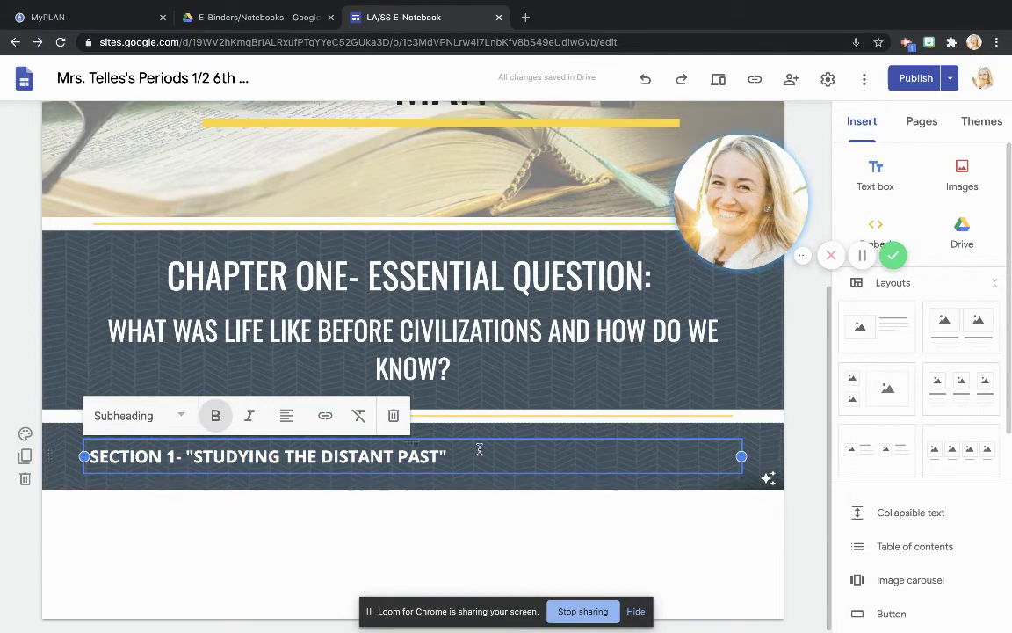
pyautogui.click(556, 478)
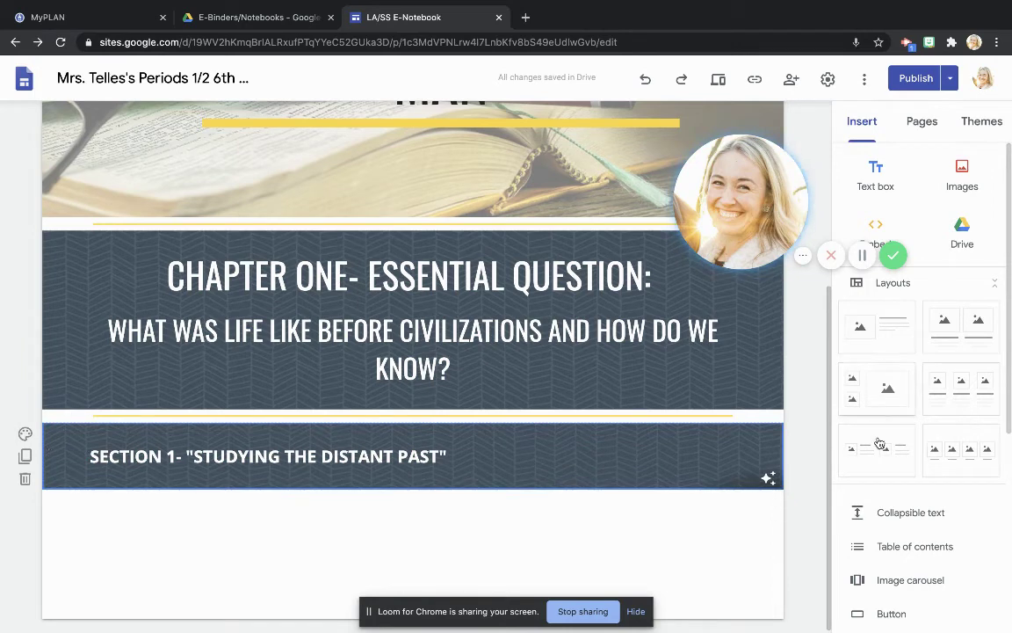
pyautogui.scroll(-5, 875, 478)
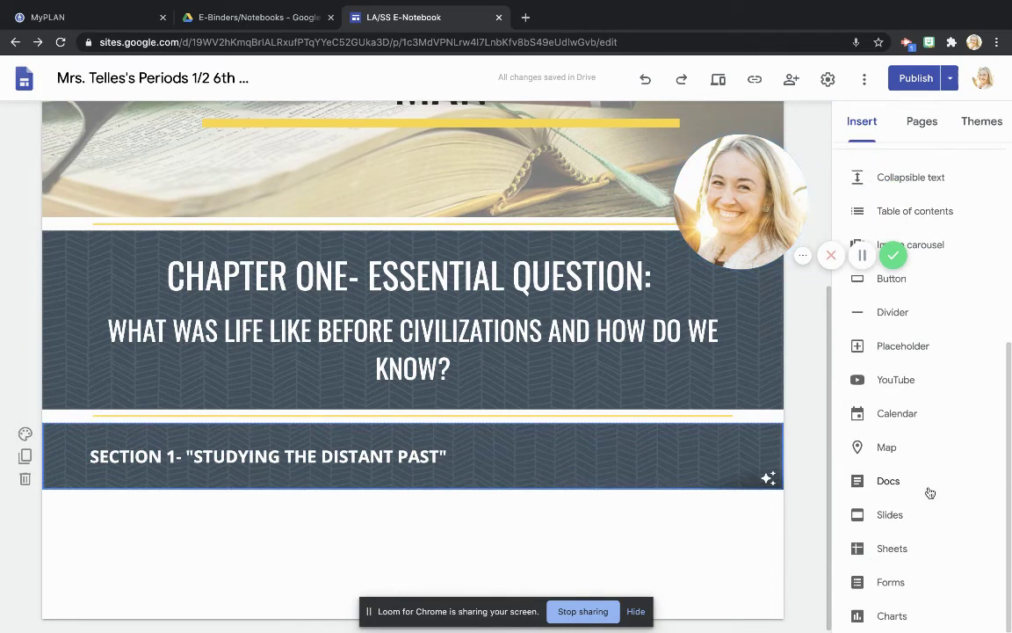
# Insert a divider line directly beneath the Section 1 header block.
pyautogui.click(890, 312)
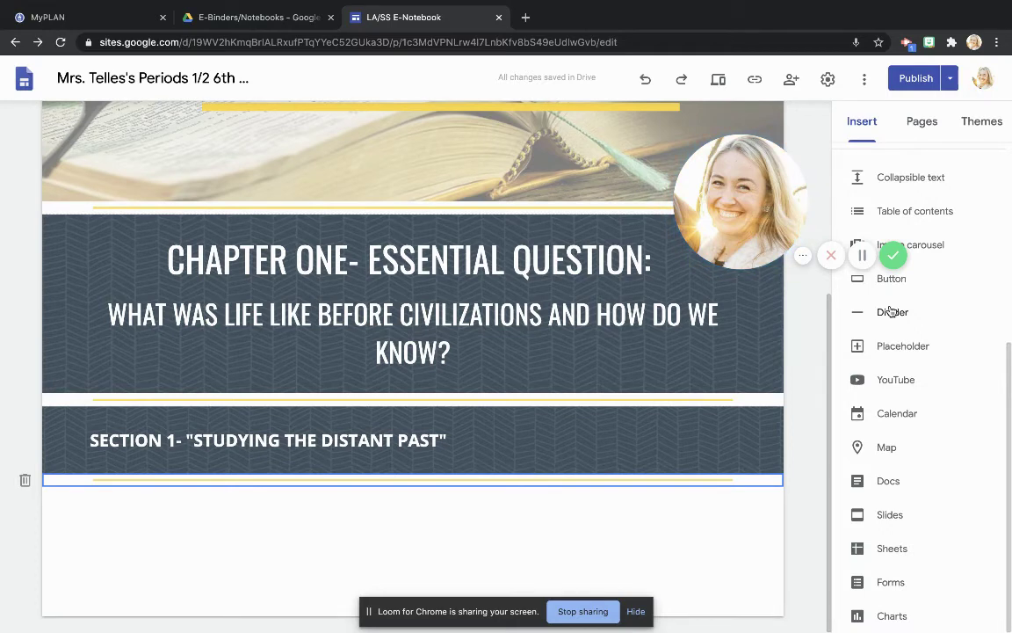
pyautogui.scroll(5, 906, 348)
pyautogui.scroll(1, 914, 382)
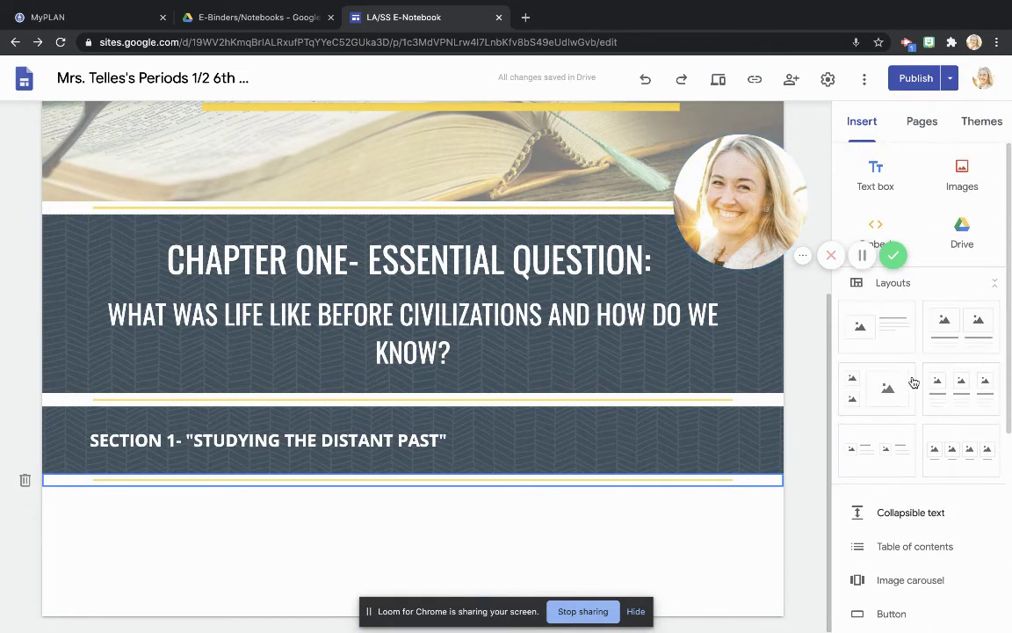
# Insert the two-image layout section and give it the blue chevron pattern image background.
pyautogui.click(980, 342)
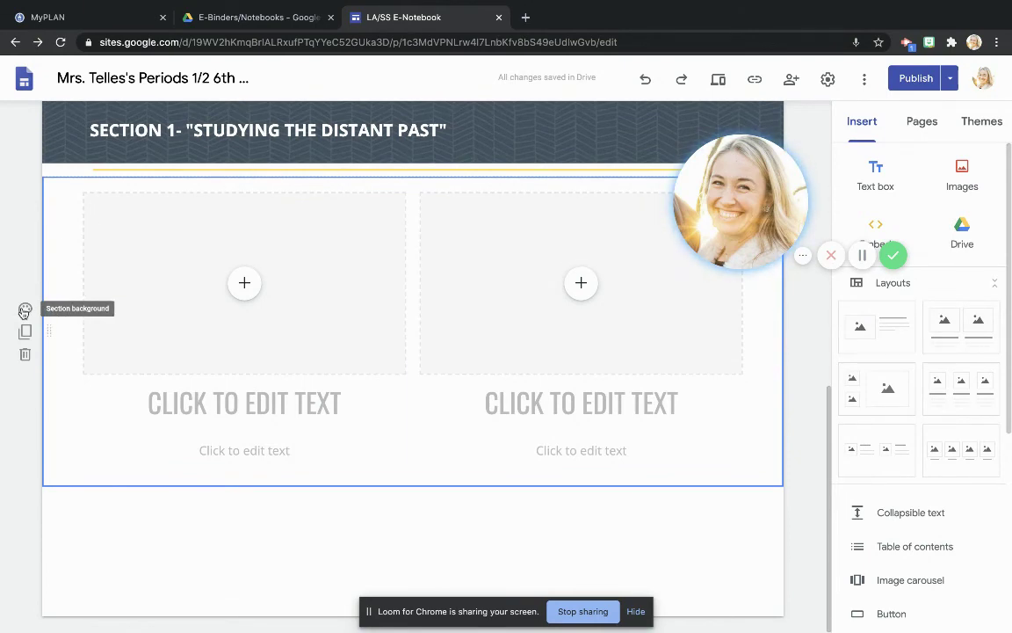
pyautogui.click(24, 310)
pyautogui.moveTo(122, 423)
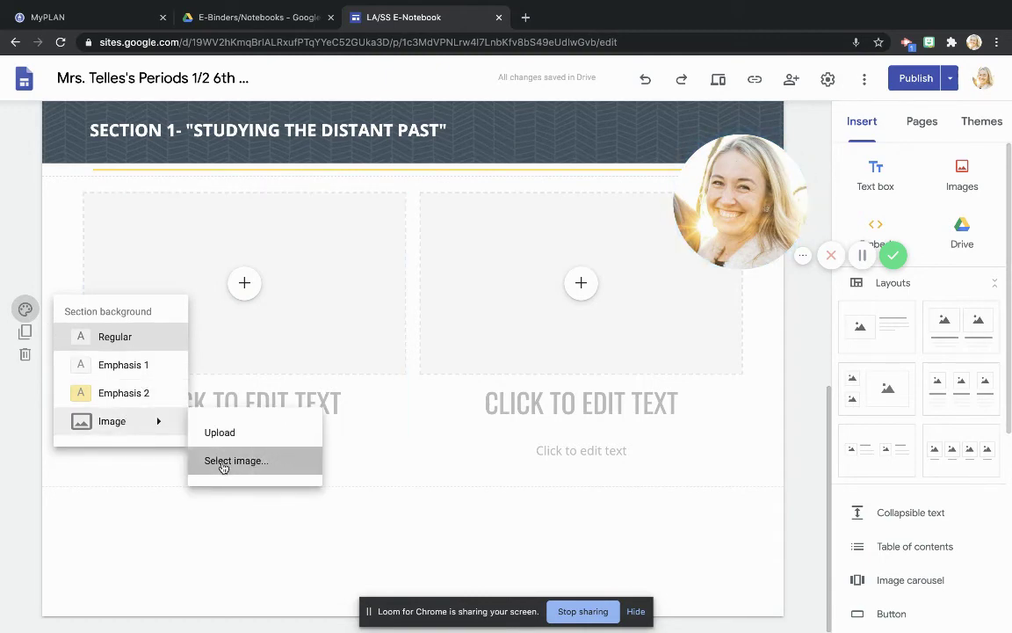
pyautogui.click(224, 467)
pyautogui.scroll(-2, 590, 406)
pyautogui.scroll(-1, 590, 406)
pyautogui.click(637, 413)
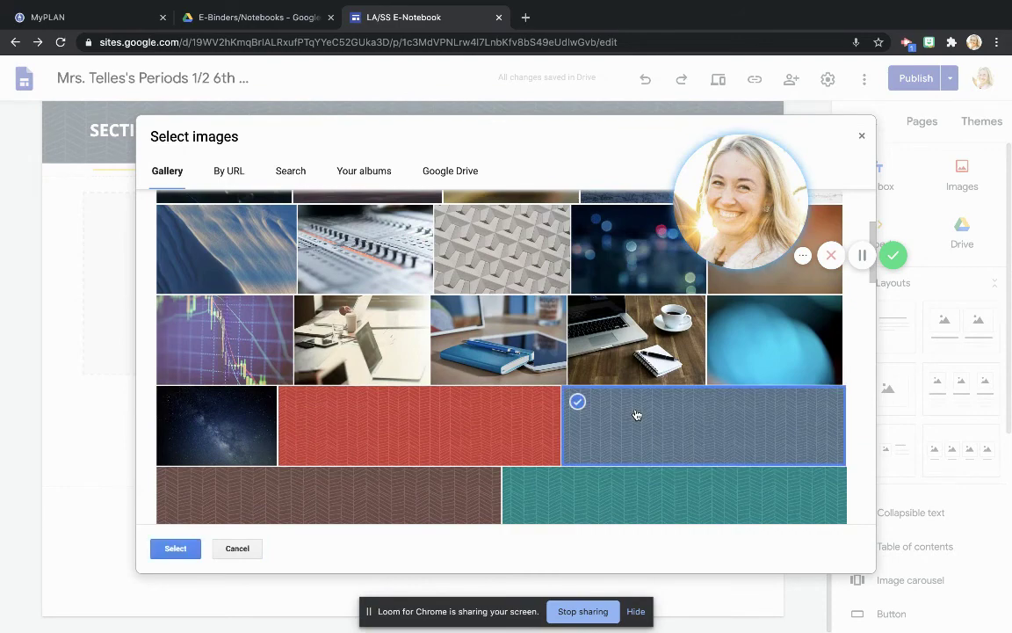
pyautogui.click(166, 550)
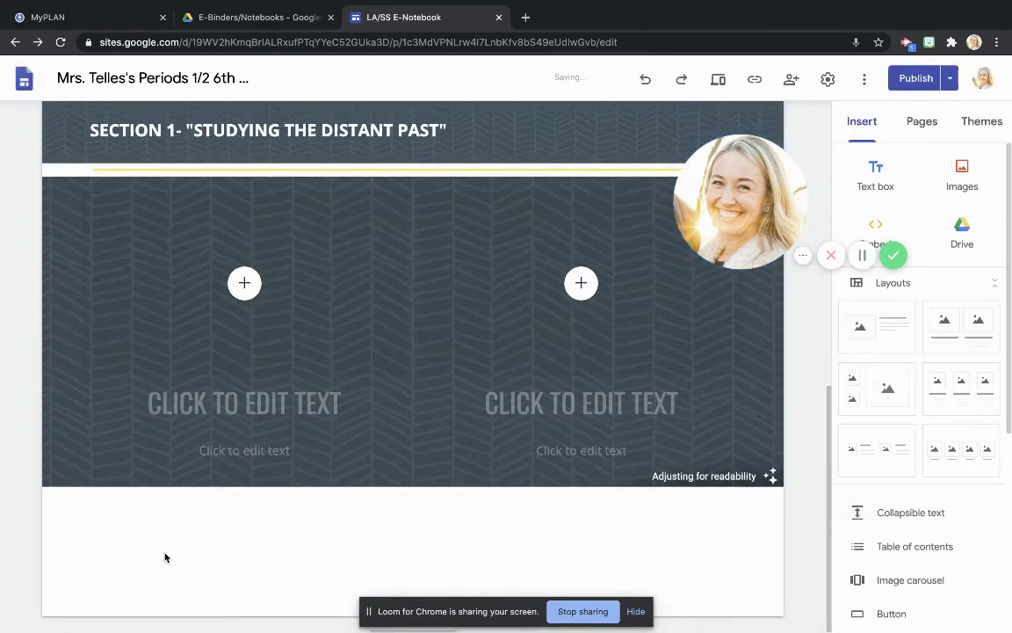
pyautogui.scroll(1, 153, 264)
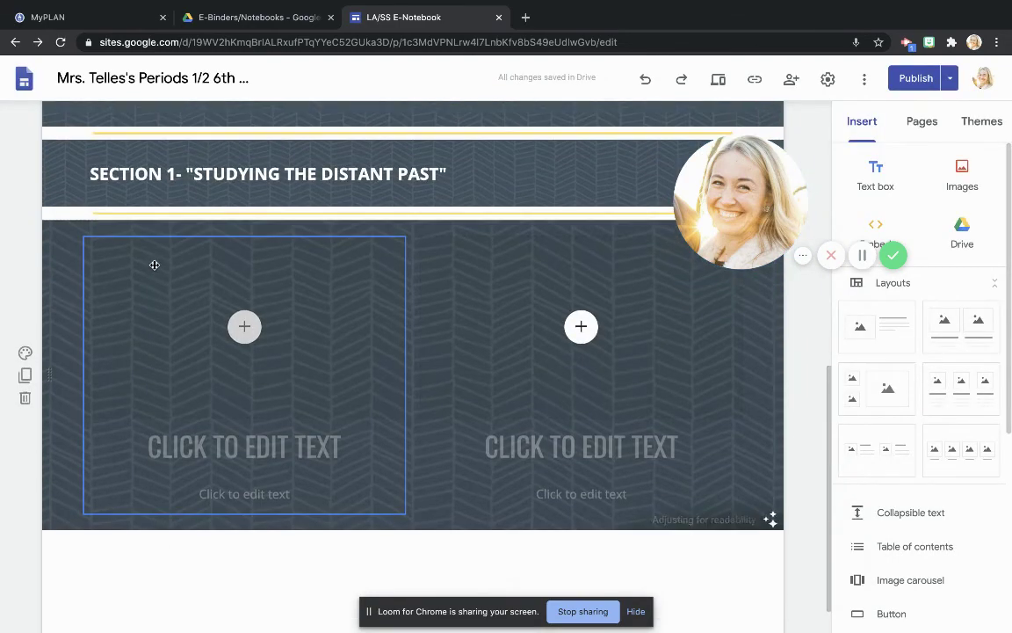
# Head the left column with the teacher's 'Handwritten Cornell Notes' and the right with 'Typed Cornell Notes'.
pyautogui.click(237, 444)
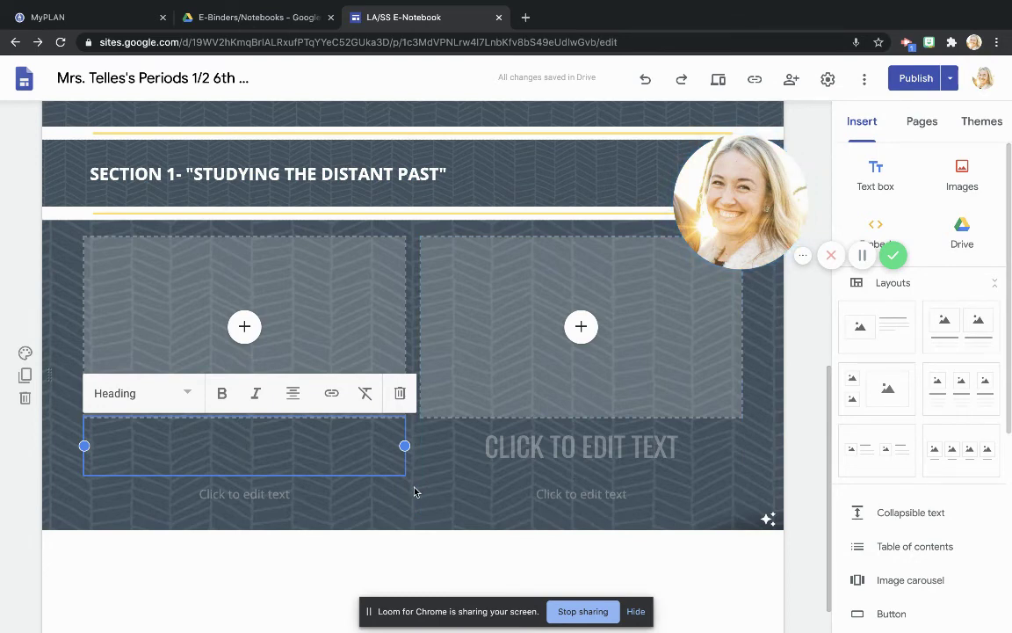
pyautogui.write('MRS. TELL')
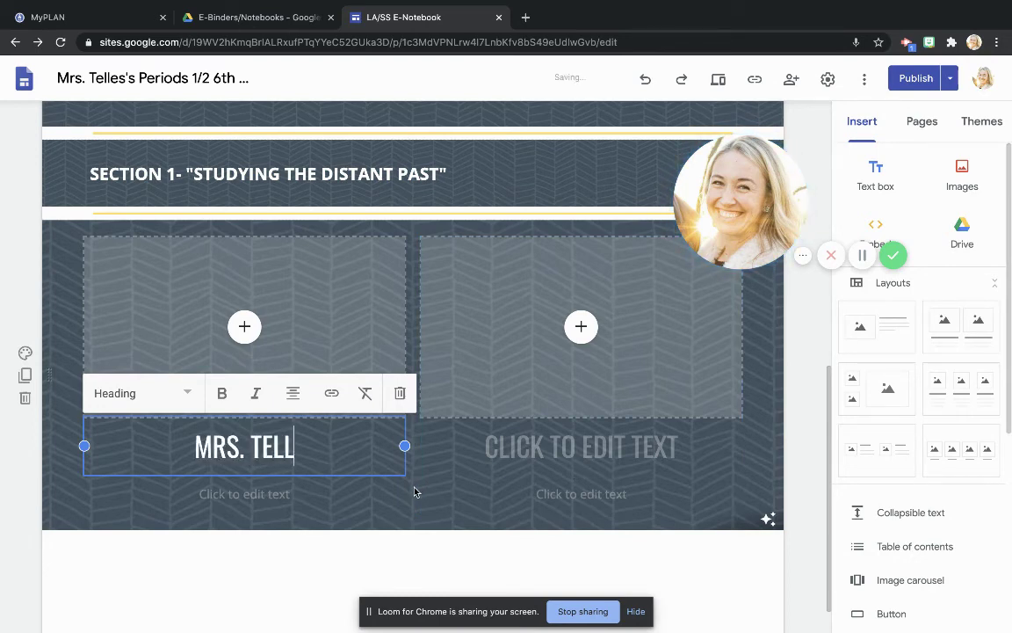
pyautogui.write("ES'S HAND")
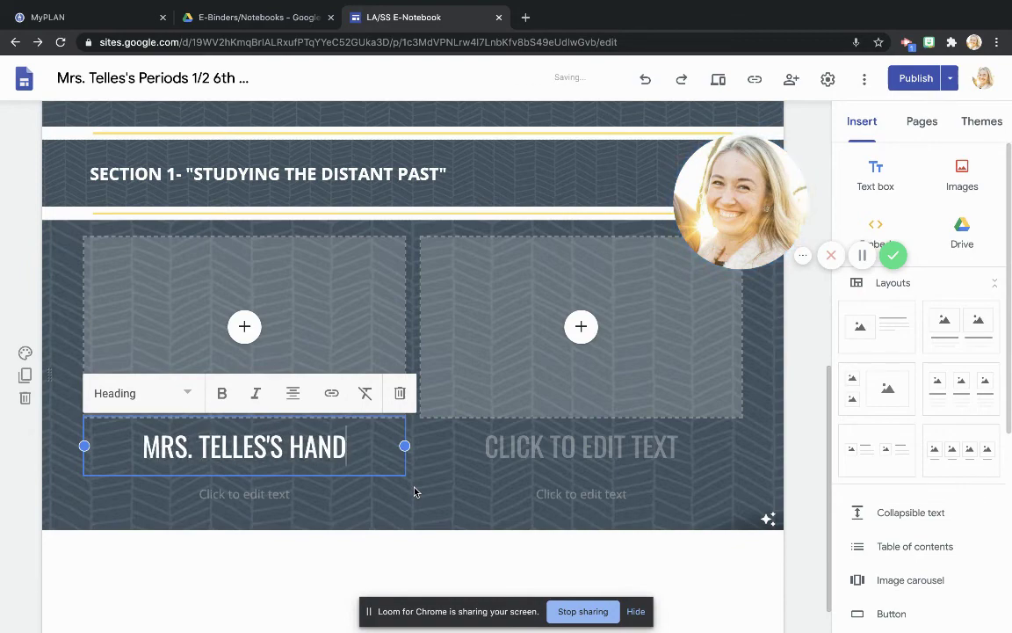
pyautogui.write('WRITTEN CORNE')
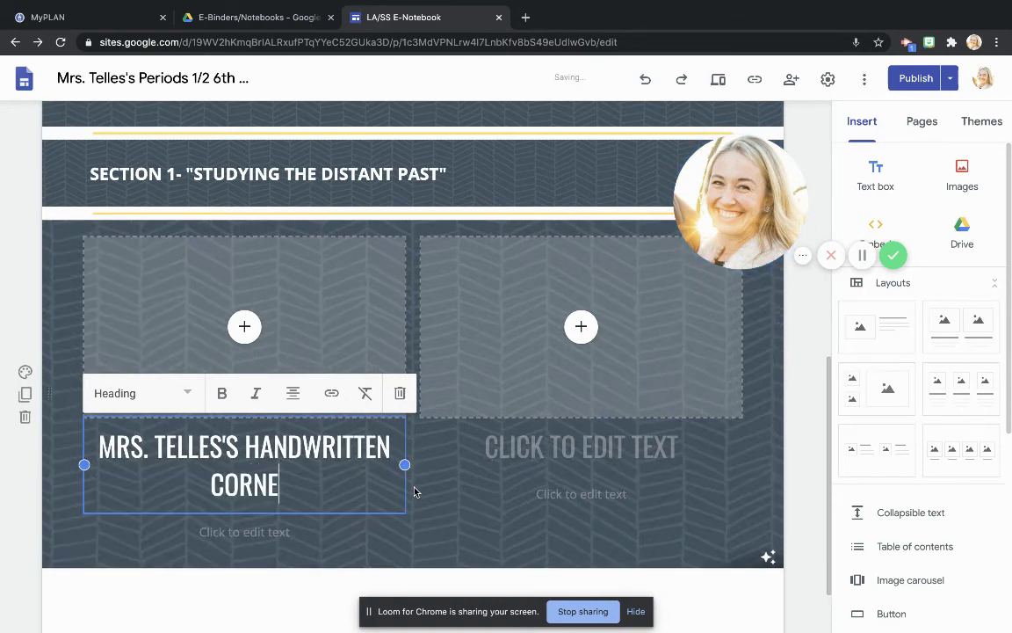
pyautogui.write('LL NOTES')
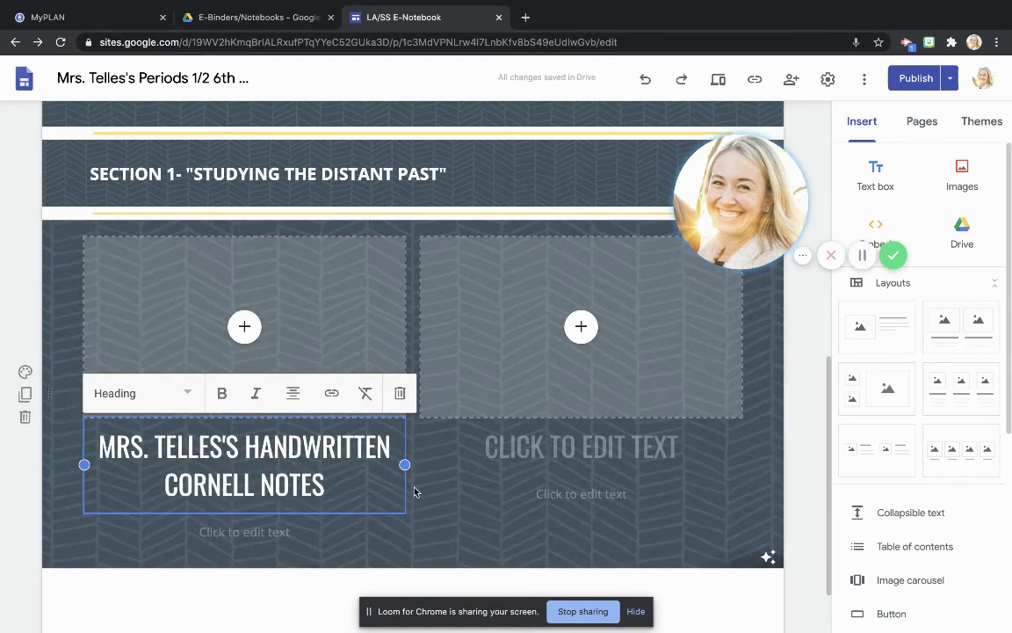
pyautogui.click(681, 439)
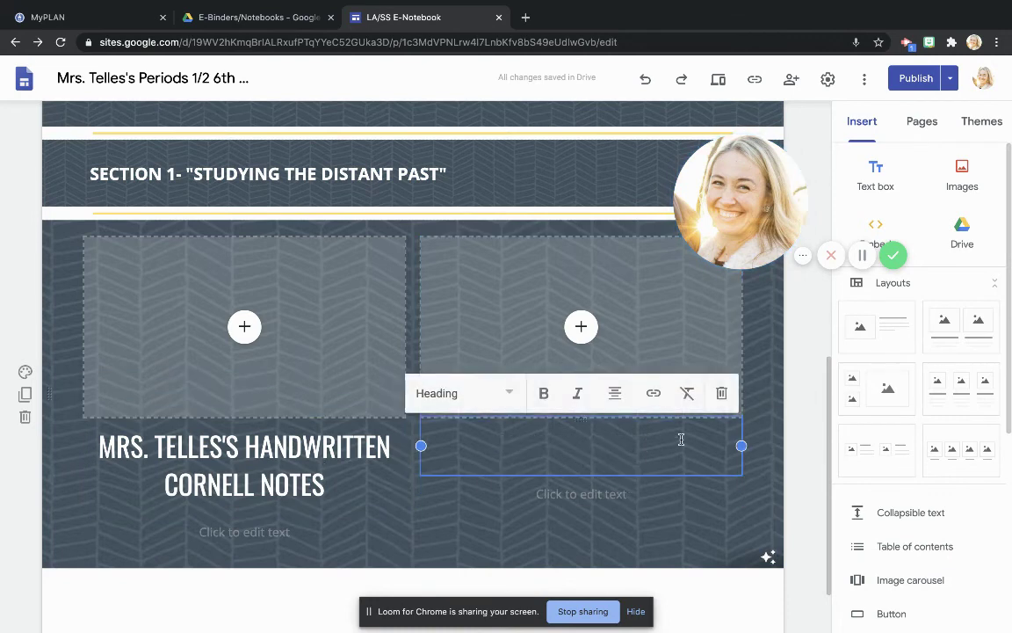
pyautogui.write('MRS. TELL')
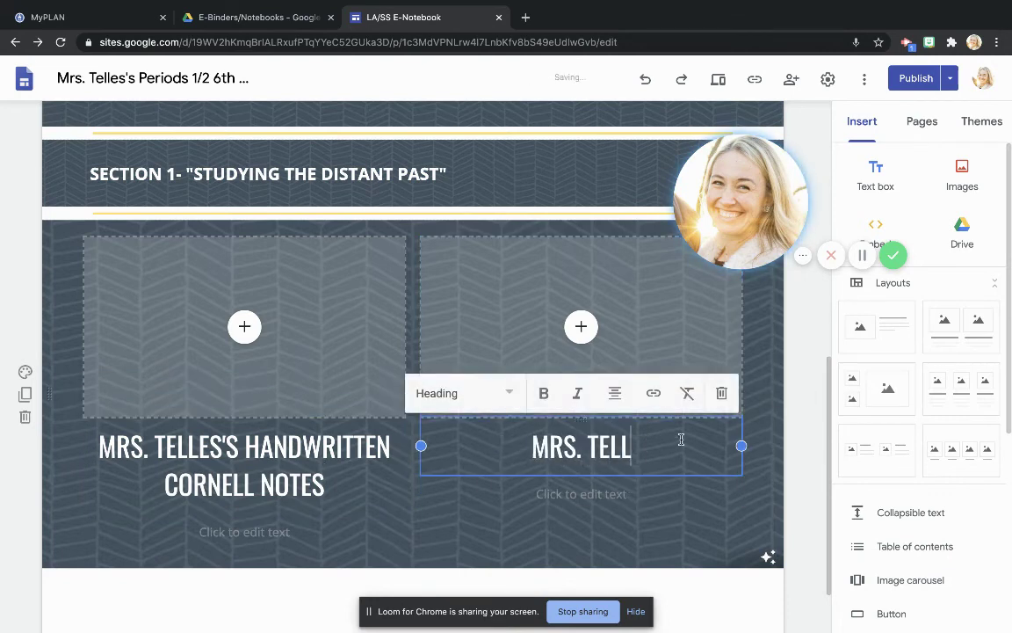
pyautogui.write("ES'S TYP")
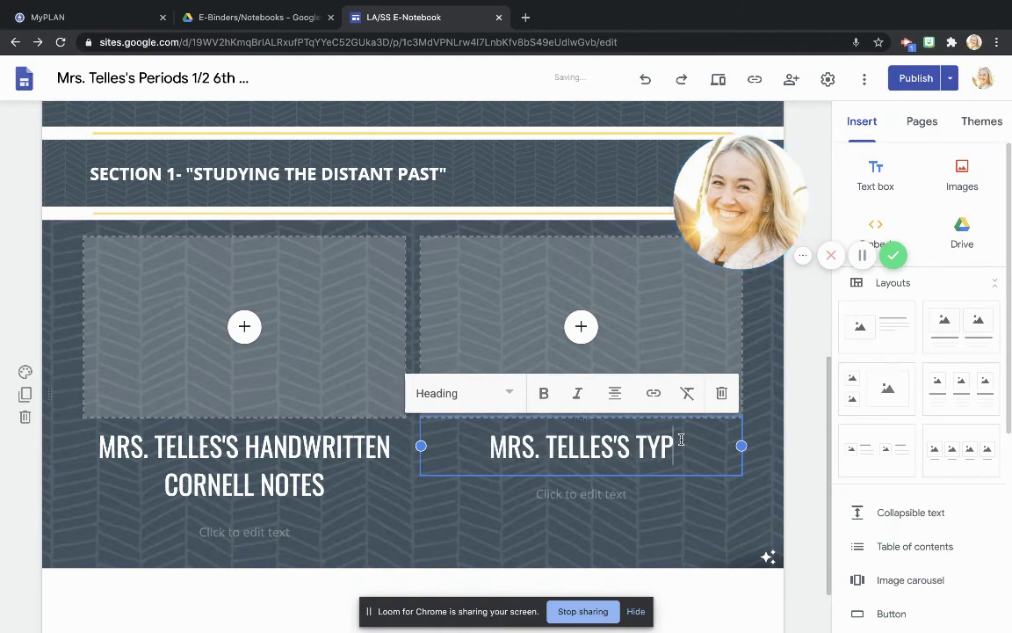
pyautogui.write('ED CORNELL NO')
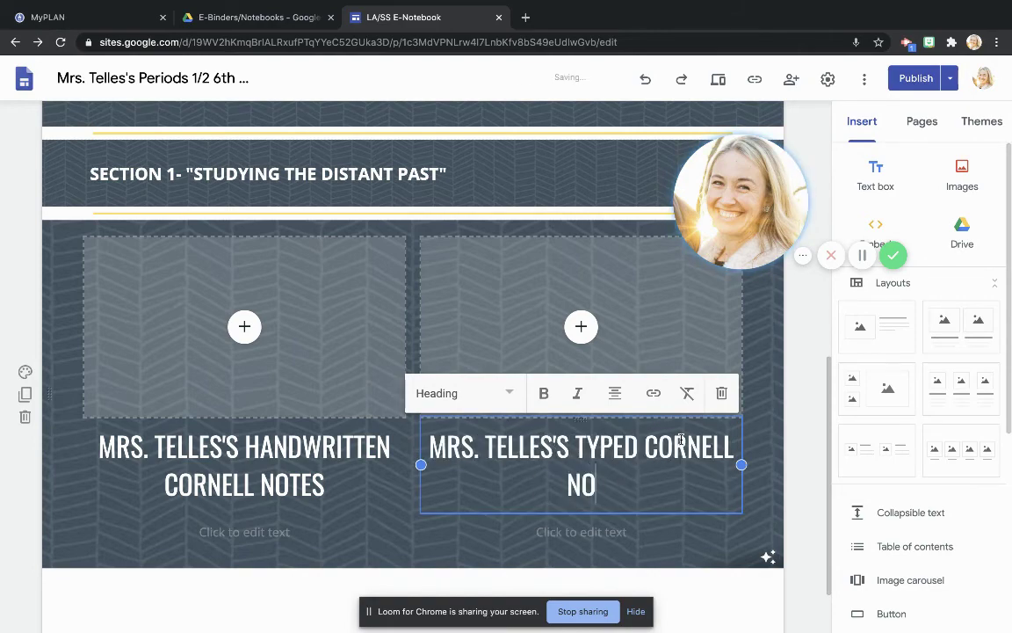
pyautogui.write('TES')
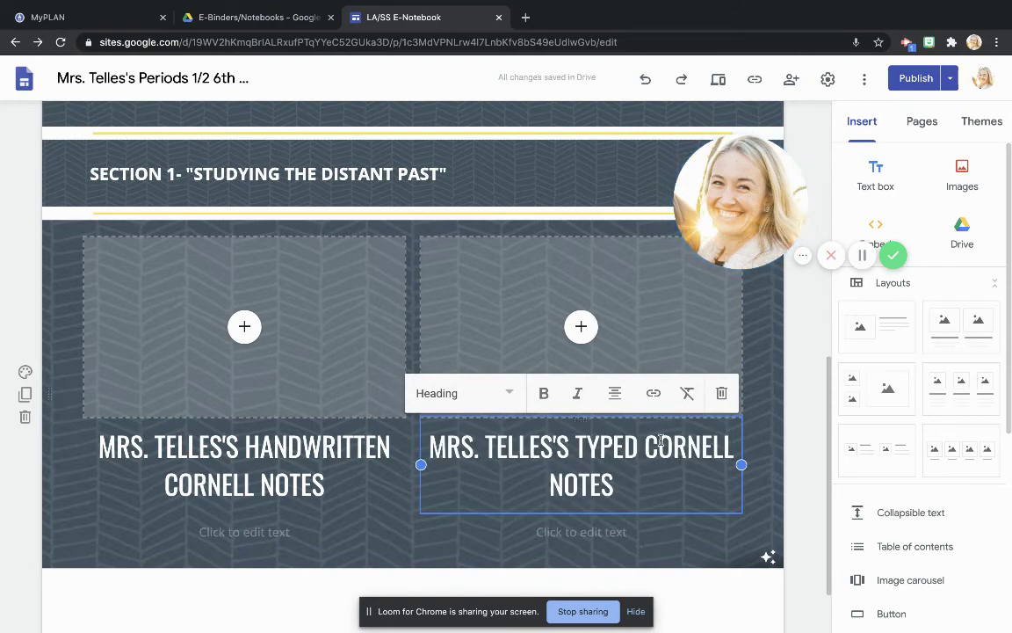
pyautogui.click(647, 450)
pyautogui.press('Return')
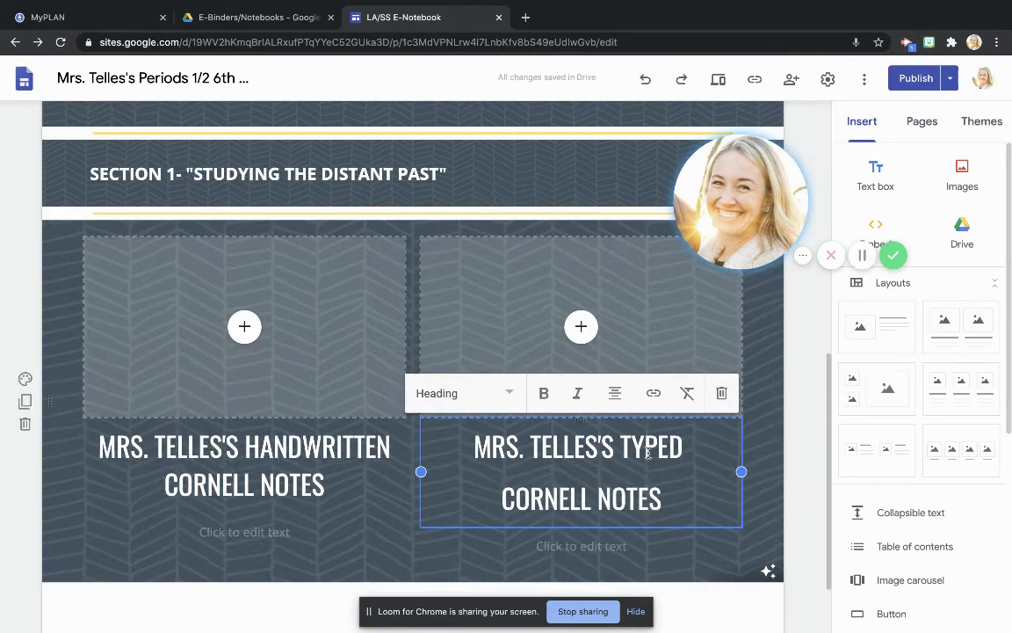
pyautogui.press('BackSpace')
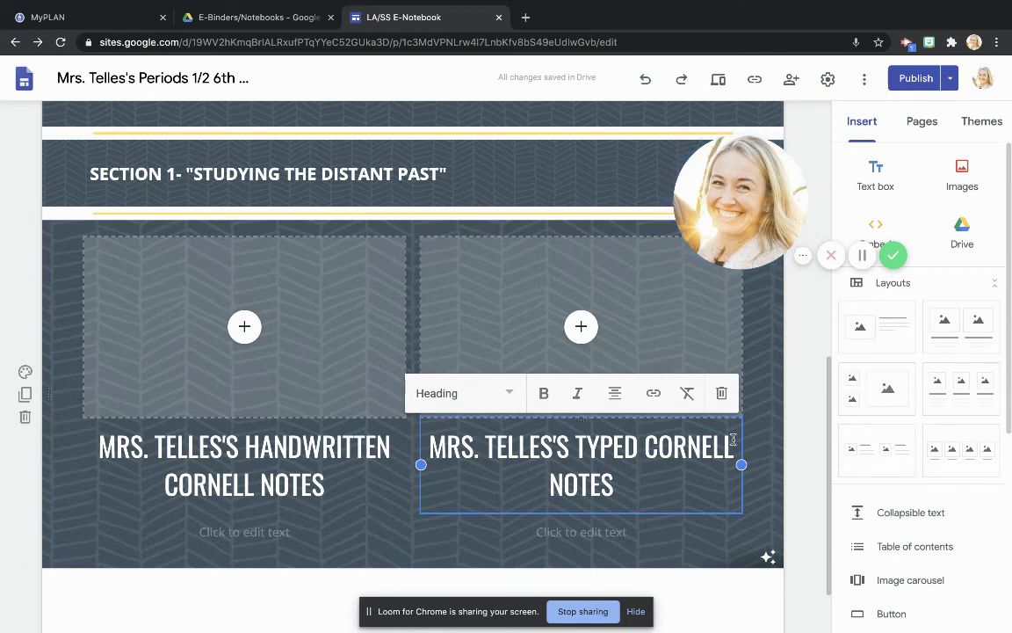
# With the Cornell notes section selected, insert a Divider beneath it.
pyautogui.click(770, 450)
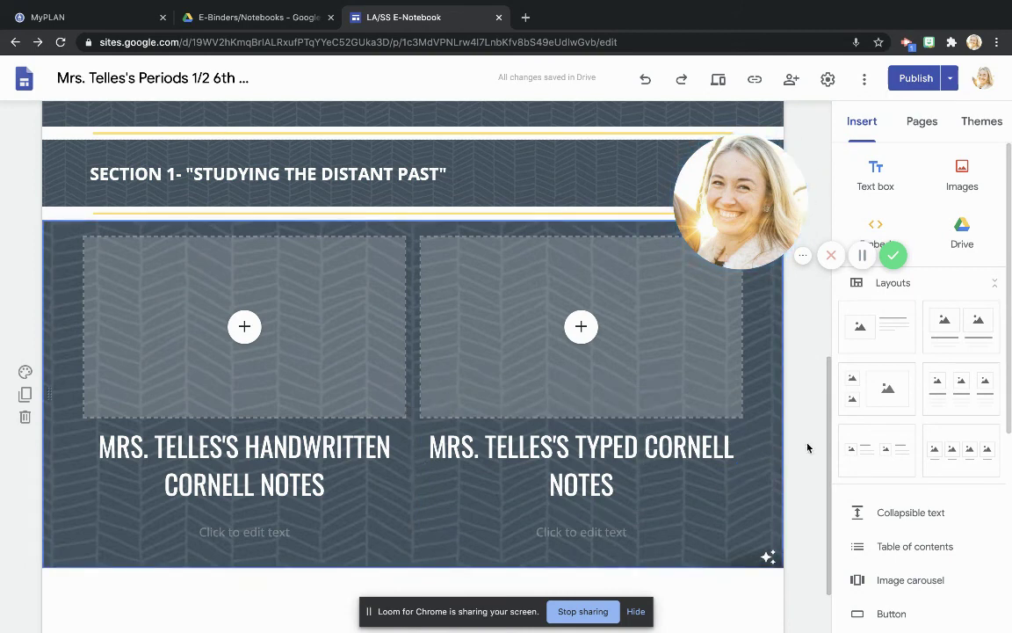
pyautogui.scroll(-3, 904, 542)
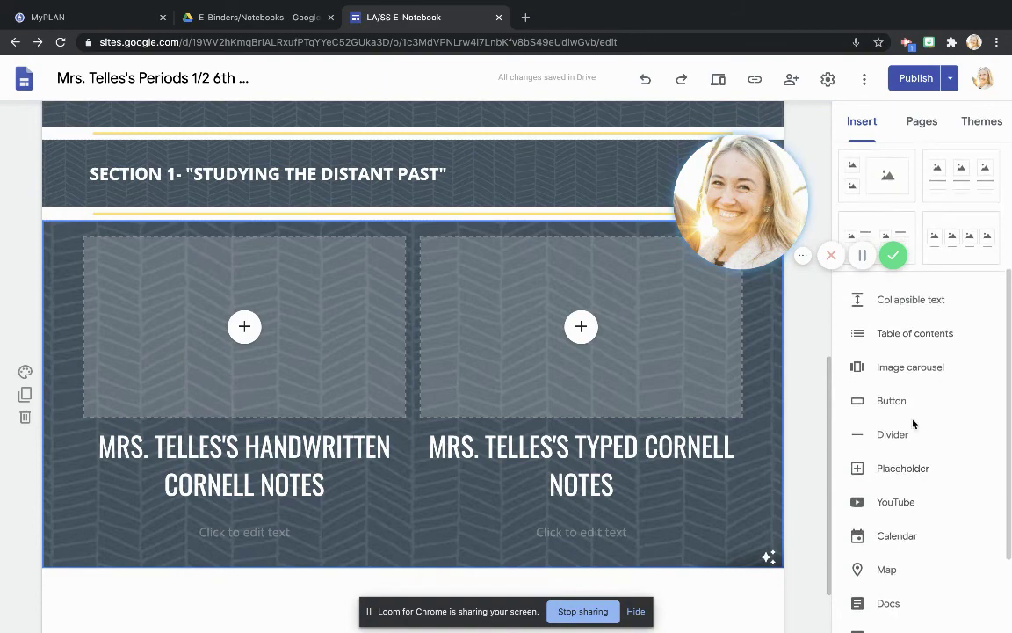
pyautogui.click(908, 433)
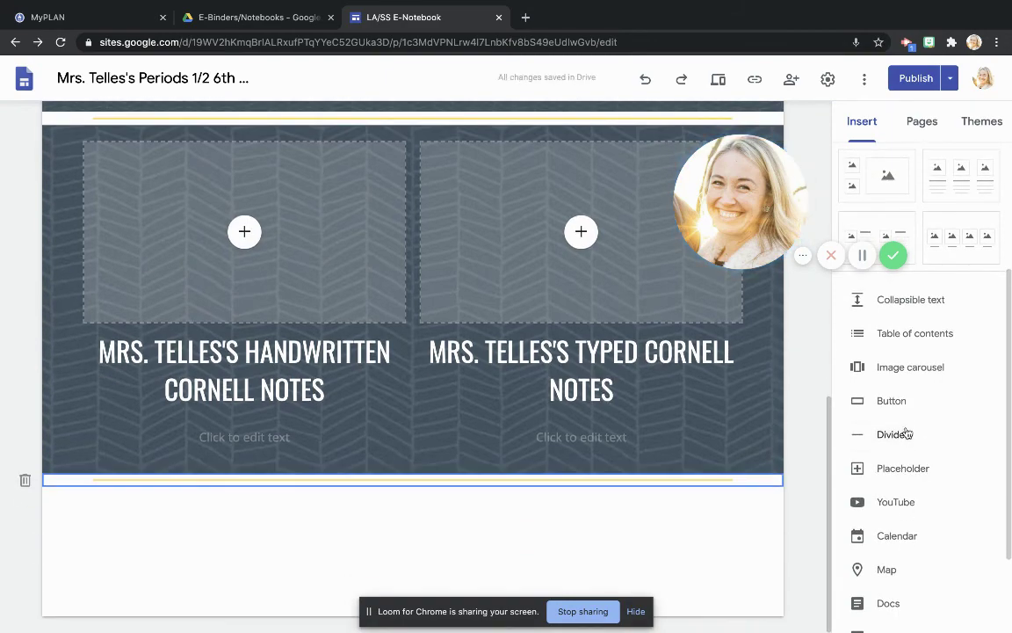
pyautogui.scroll(1, 400, 417)
pyautogui.scroll(1, 401, 417)
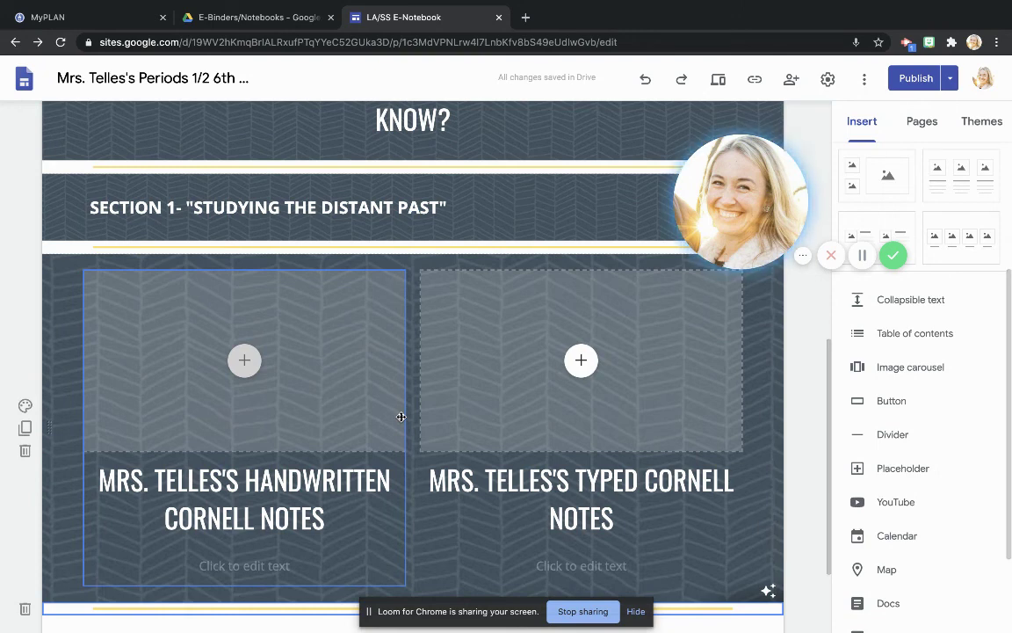
pyautogui.scroll(5, 401, 416)
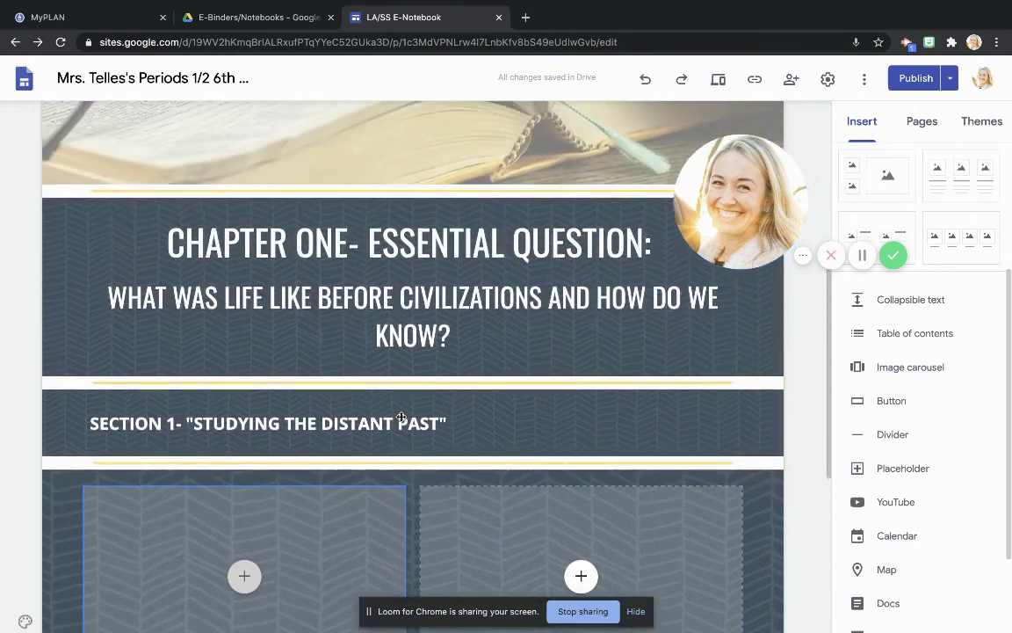
pyautogui.scroll(4, 401, 429)
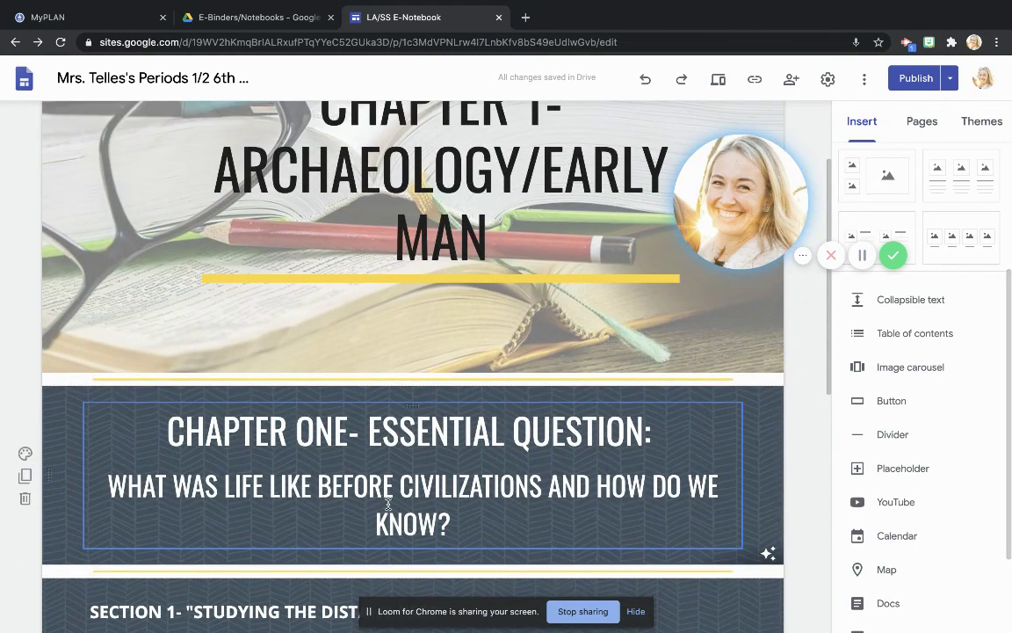
pyautogui.scroll(2, 388, 504)
pyautogui.scroll(2, 388, 503)
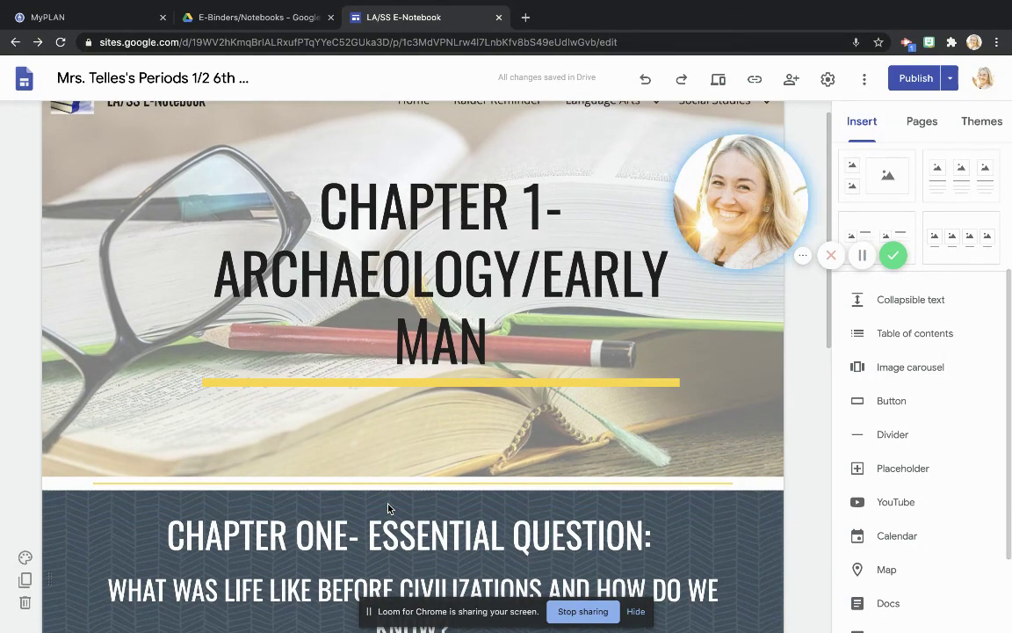
pyautogui.scroll(-5, 388, 507)
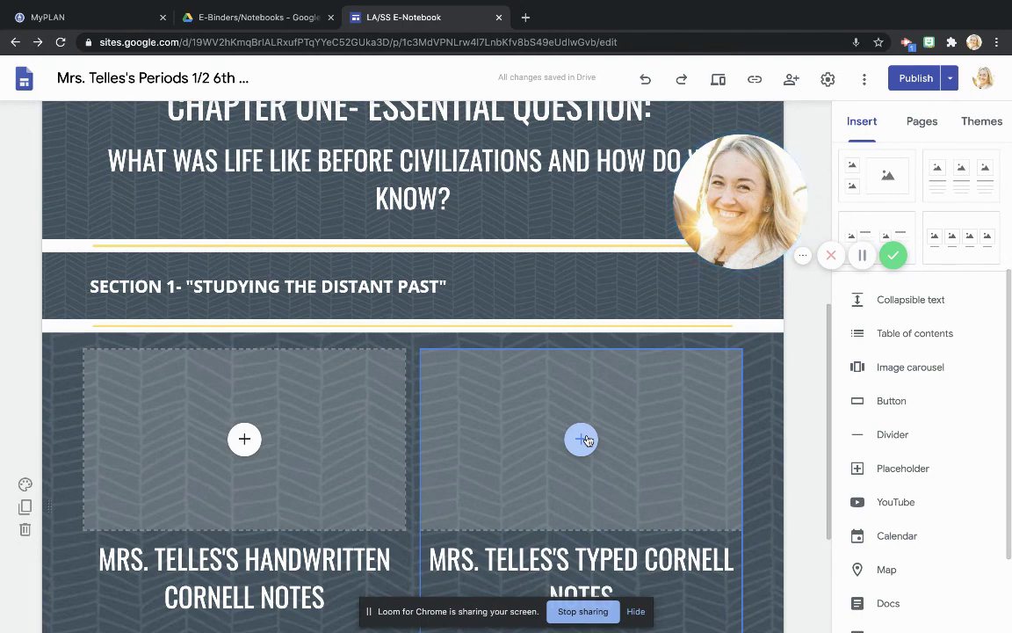
pyautogui.scroll(5, 587, 439)
pyautogui.scroll(1, 587, 437)
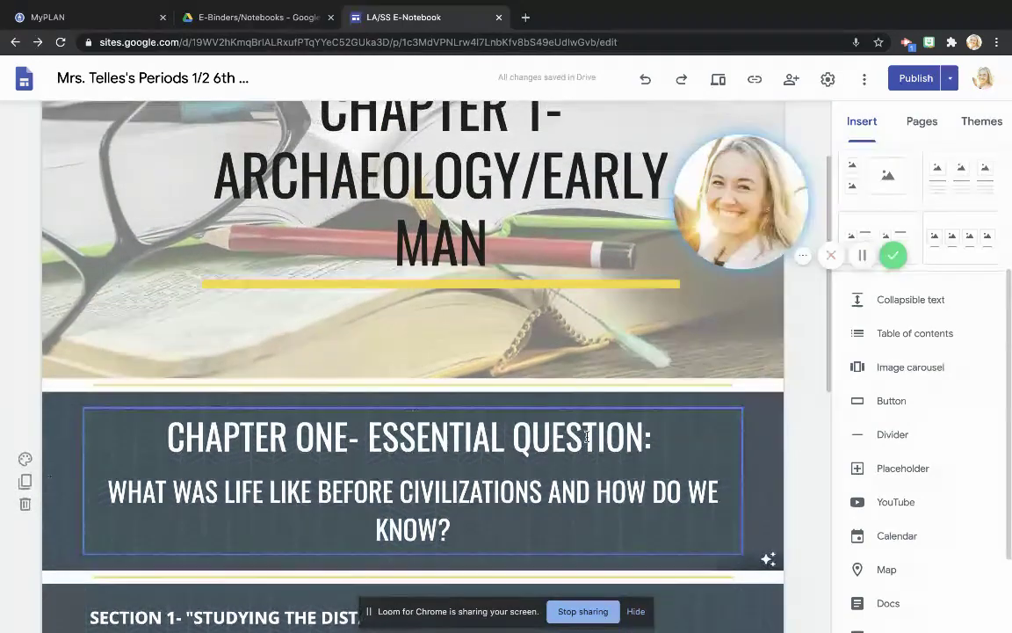